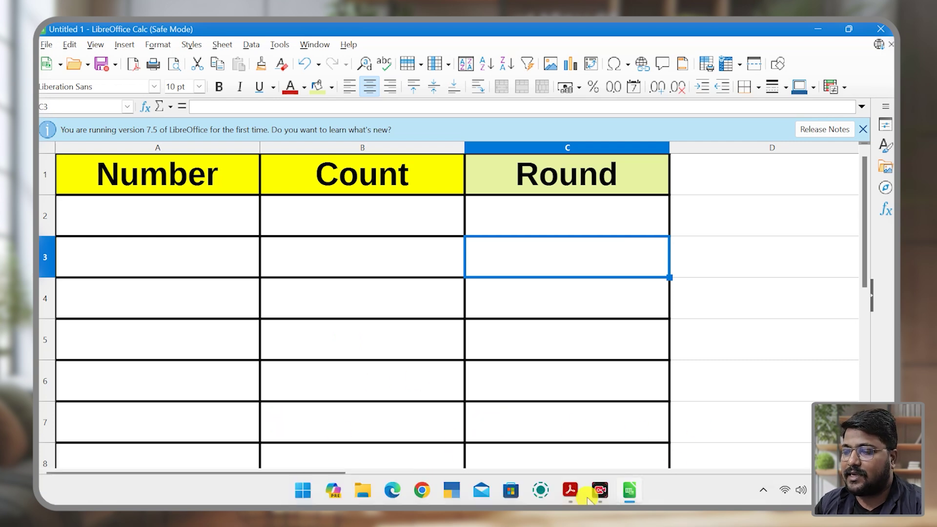
# Step: Switch to chapter 4.pdf in Acrobat and draw a number line with the counts 0 to 4 above the ROUND diagram
pyautogui.click(571, 496)
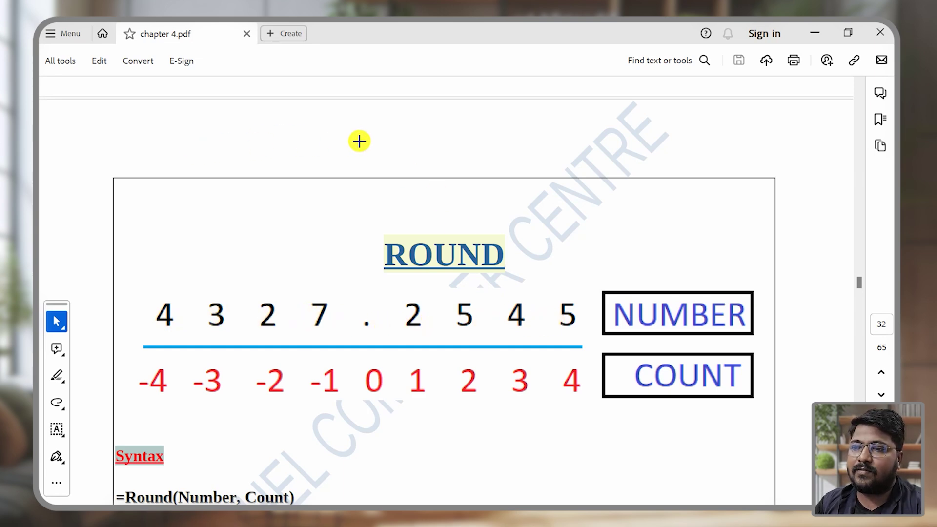
pyautogui.moveTo(228, 126); pyautogui.dragTo(560, 137)
pyautogui.moveTo(377, 138); pyautogui.dragTo(378, 138)
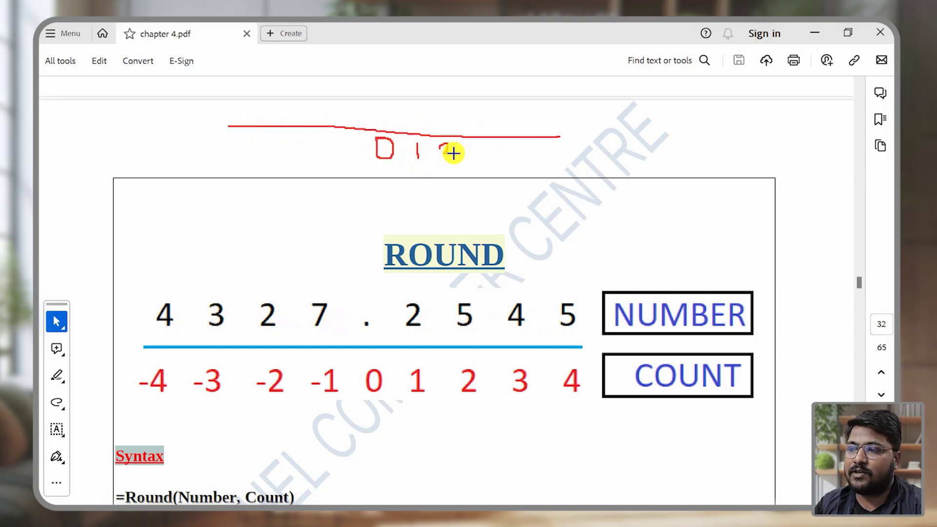
pyautogui.moveTo(461, 145)
pyautogui.mouseDown()
pyautogui.moveTo(483, 148)
pyautogui.moveTo(464, 156)
pyautogui.mouseUp()
pyautogui.moveTo(496, 142); pyautogui.dragTo(515, 158)
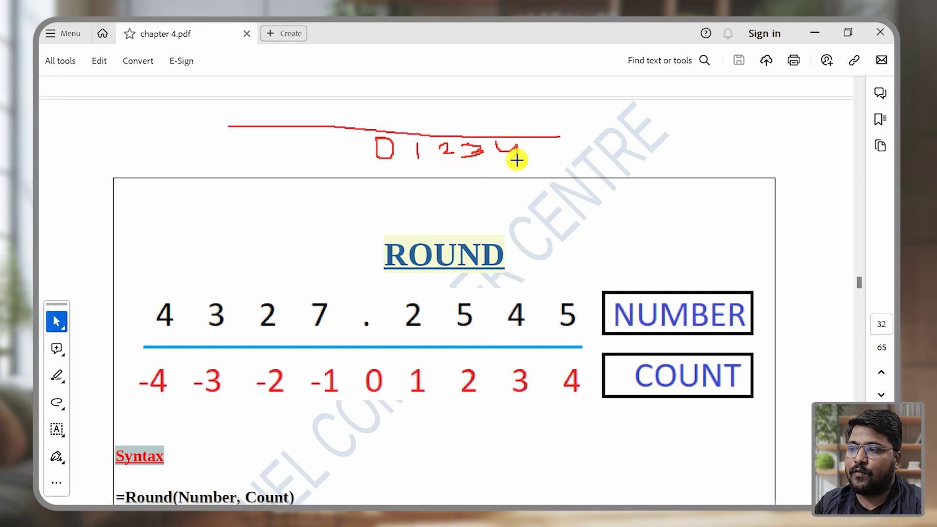
pyautogui.moveTo(352, 137)
pyautogui.mouseDown()
pyautogui.moveTo(351, 150)
pyautogui.moveTo(292, 148)
pyautogui.mouseUp()
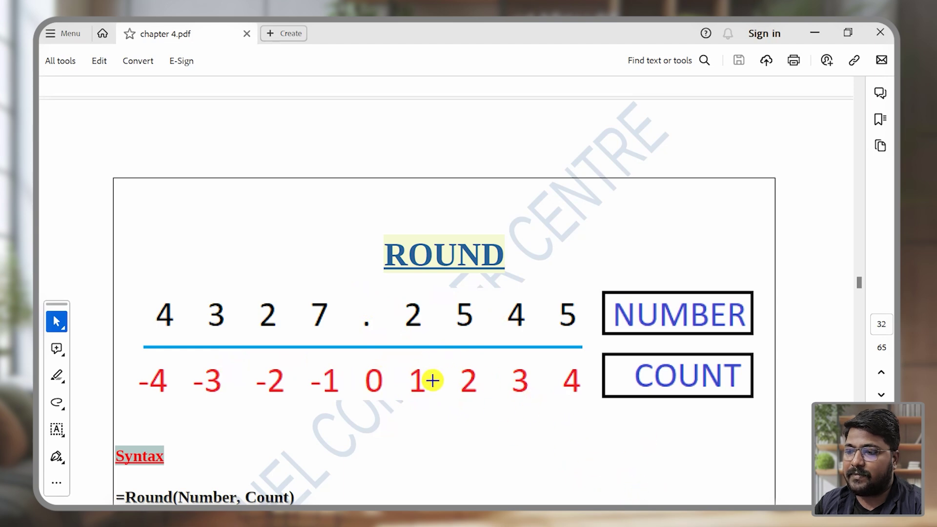
# Step: Box each digit with its count from -2 through 4 in the ROUND diagram, including the decimal point, and clear the boxes
pyautogui.moveTo(351, 297); pyautogui.dragTo(391, 413)
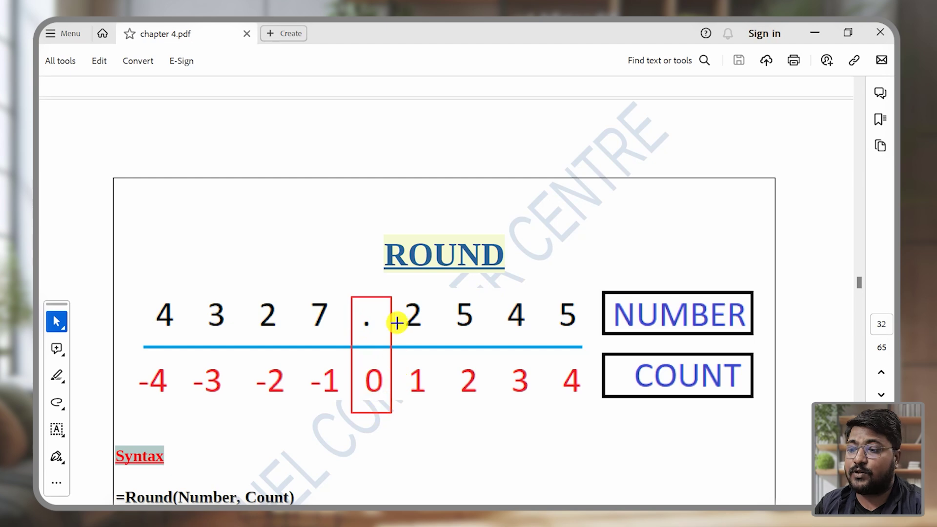
pyautogui.moveTo(396, 292)
pyautogui.mouseDown()
pyautogui.moveTo(437, 419)
pyautogui.moveTo(434, 408)
pyautogui.mouseUp()
pyautogui.moveTo(442, 289); pyautogui.dragTo(478, 413)
pyautogui.moveTo(496, 293); pyautogui.dragTo(535, 418)
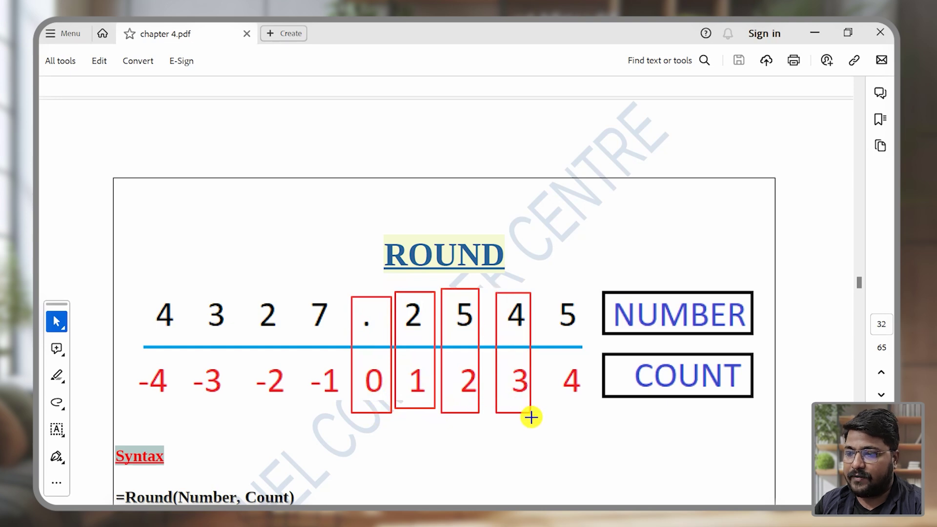
pyautogui.moveTo(545, 290); pyautogui.dragTo(588, 422)
pyautogui.moveTo(340, 292)
pyautogui.mouseDown()
pyautogui.moveTo(339, 389)
pyautogui.moveTo(296, 411)
pyautogui.mouseUp()
pyautogui.moveTo(281, 289)
pyautogui.mouseDown()
pyautogui.moveTo(286, 358)
pyautogui.moveTo(241, 407)
pyautogui.mouseUp()
pyautogui.press('Escape')
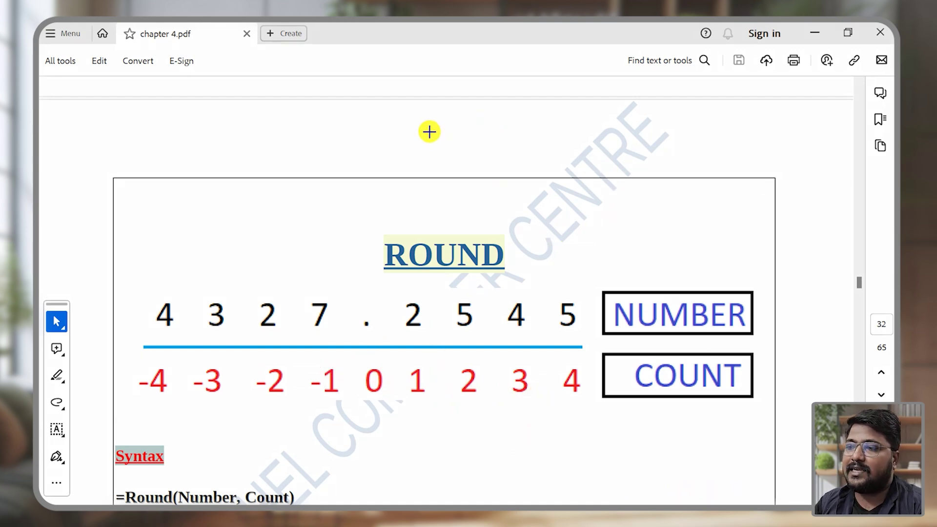
# Step: Handwrite the rounding rule "0 - 4 ⇒ initial" above the ROUND heading
pyautogui.moveTo(428, 122)
pyautogui.mouseDown()
pyautogui.moveTo(444, 140)
pyautogui.moveTo(428, 116)
pyautogui.mouseUp()
pyautogui.moveTo(470, 137); pyautogui.dragTo(501, 136)
pyautogui.moveTo(506, 113)
pyautogui.mouseDown()
pyautogui.moveTo(505, 131)
pyautogui.moveTo(527, 137)
pyautogui.moveTo(529, 151)
pyautogui.mouseUp()
pyautogui.moveTo(567, 126); pyautogui.dragTo(591, 125)
pyautogui.moveTo(566, 138); pyautogui.dragTo(591, 137)
pyautogui.moveTo(581, 114); pyautogui.dragTo(584, 154)
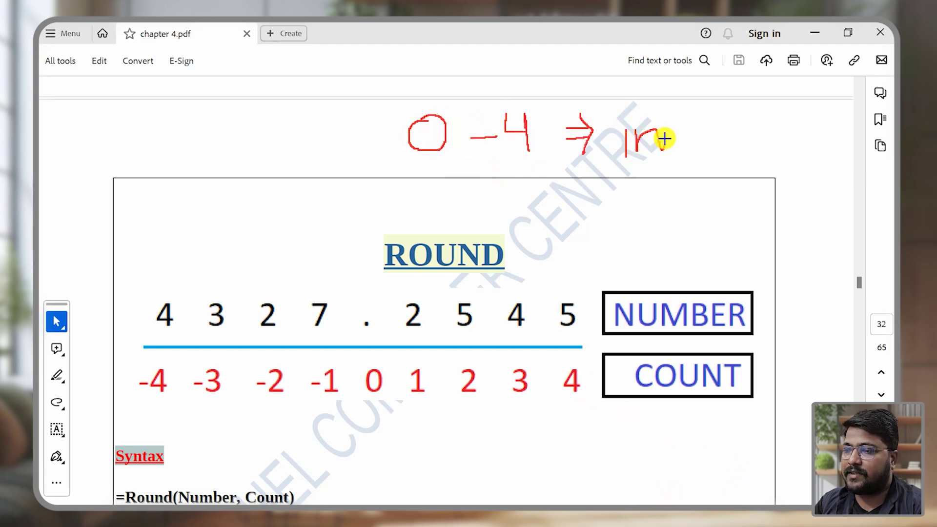
pyautogui.moveTo(664, 134); pyautogui.dragTo(770, 106)
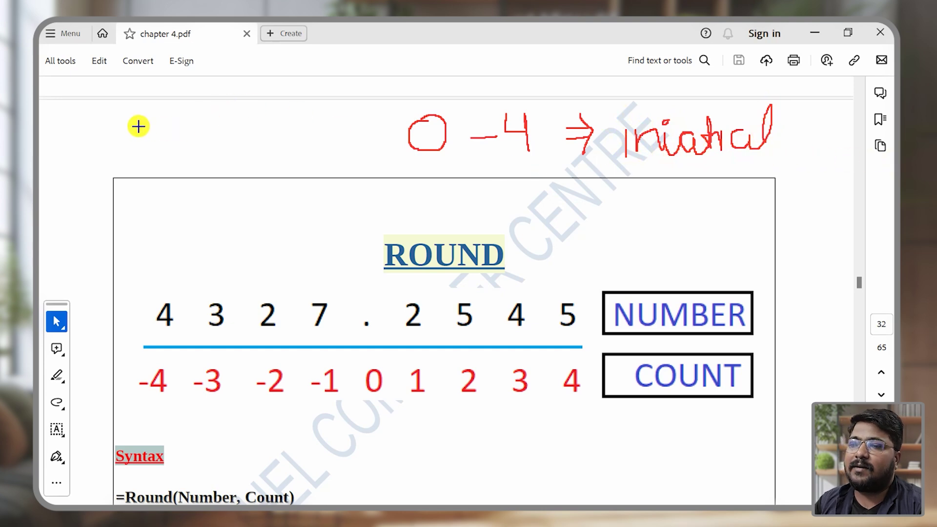
# Step: Handwrite the example "12.1 ⇒ 12" beside the 0 - 4 rounding rule
pyautogui.moveTo(122, 140); pyautogui.dragTo(123, 145)
pyautogui.moveTo(143, 125)
pyautogui.mouseDown()
pyautogui.moveTo(172, 142)
pyautogui.moveTo(251, 136)
pyautogui.moveTo(259, 144)
pyautogui.mouseUp()
pyautogui.click(183, 134)
pyautogui.moveTo(247, 122)
pyautogui.mouseDown()
pyautogui.moveTo(262, 130)
pyautogui.moveTo(252, 151)
pyautogui.mouseUp()
pyautogui.moveTo(296, 127); pyautogui.dragTo(329, 141)
# Step: Handwrite the rule "5 - 9 ⇒" with an upward arrow beneath the 0 - 4 rule
pyautogui.moveTo(416, 168)
pyautogui.mouseDown()
pyautogui.moveTo(435, 180)
pyautogui.moveTo(420, 203)
pyautogui.mouseUp()
pyautogui.moveTo(416, 168)
pyautogui.mouseDown()
pyautogui.moveTo(442, 166)
pyautogui.moveTo(486, 187)
pyautogui.moveTo(524, 178)
pyautogui.moveTo(527, 202)
pyautogui.mouseUp()
pyautogui.moveTo(541, 189); pyautogui.dragTo(565, 189)
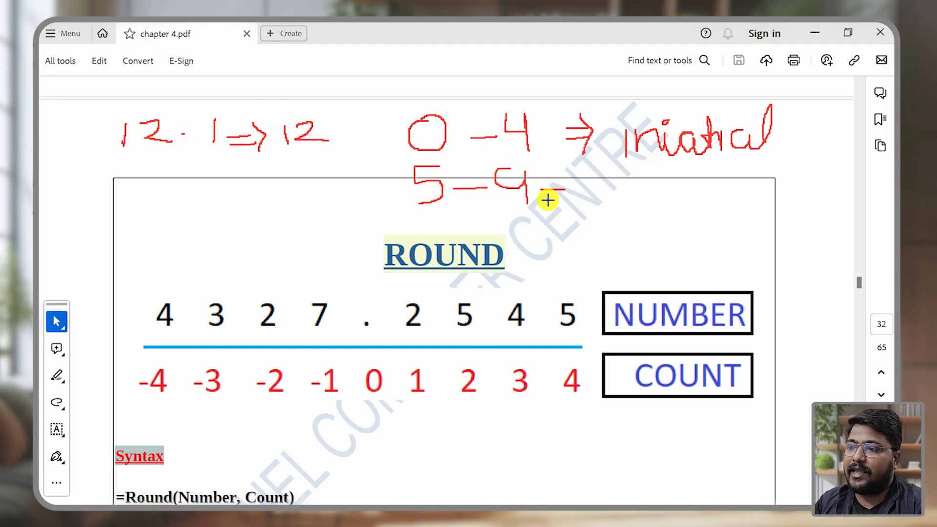
pyautogui.moveTo(633, 189)
pyautogui.mouseDown()
pyautogui.moveTo(631, 221)
pyautogui.moveTo(651, 203)
pyautogui.mouseUp()
# Step: Handwrite the round-up example "12.5 ⇒ 13" beside the 5 - 9 rule and clear the notes
pyautogui.moveTo(181, 176)
pyautogui.mouseDown()
pyautogui.moveTo(181, 204)
pyautogui.moveTo(226, 208)
pyautogui.mouseUp()
pyautogui.moveTo(264, 179)
pyautogui.mouseDown()
pyautogui.moveTo(274, 188)
pyautogui.moveTo(253, 209)
pyautogui.mouseUp()
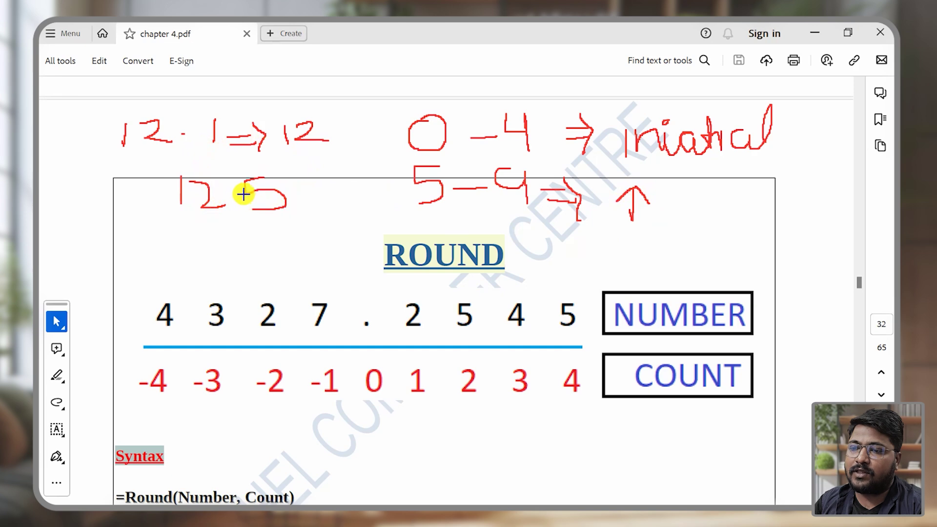
pyautogui.moveTo(293, 180)
pyautogui.mouseDown()
pyautogui.moveTo(317, 178)
pyautogui.moveTo(312, 189)
pyautogui.mouseUp()
pyautogui.moveTo(317, 167); pyautogui.dragTo(343, 213)
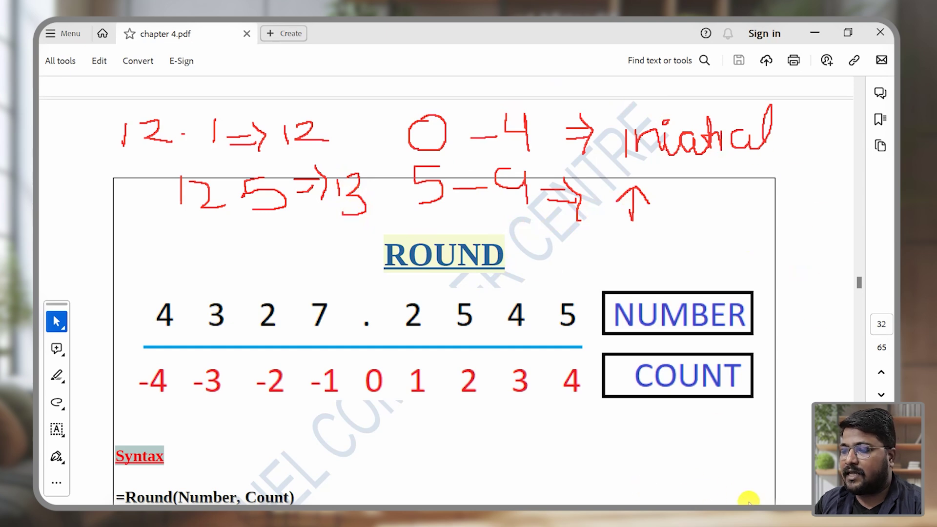
pyautogui.click(621, 494)
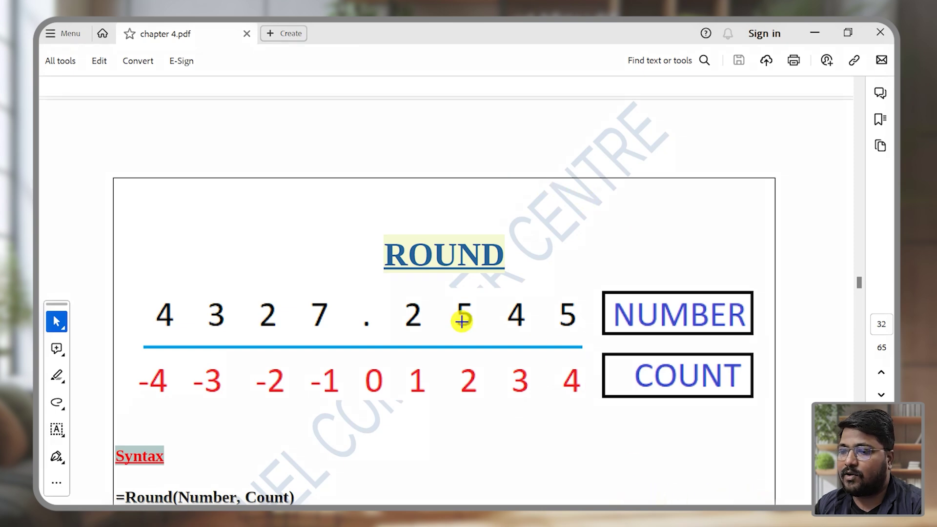
pyautogui.moveTo(147, 283)
pyautogui.mouseDown()
pyautogui.moveTo(147, 329)
pyautogui.moveTo(294, 343)
pyautogui.moveTo(335, 284)
pyautogui.moveTo(149, 280)
pyautogui.mouseUp()
pyautogui.moveTo(396, 282)
pyautogui.mouseDown()
pyautogui.moveTo(550, 338)
pyautogui.moveTo(488, 283)
pyautogui.moveTo(398, 285)
pyautogui.mouseUp()
pyautogui.hotkey('ctrl', 'z')
pyautogui.hotkey('ctrl', 'z')
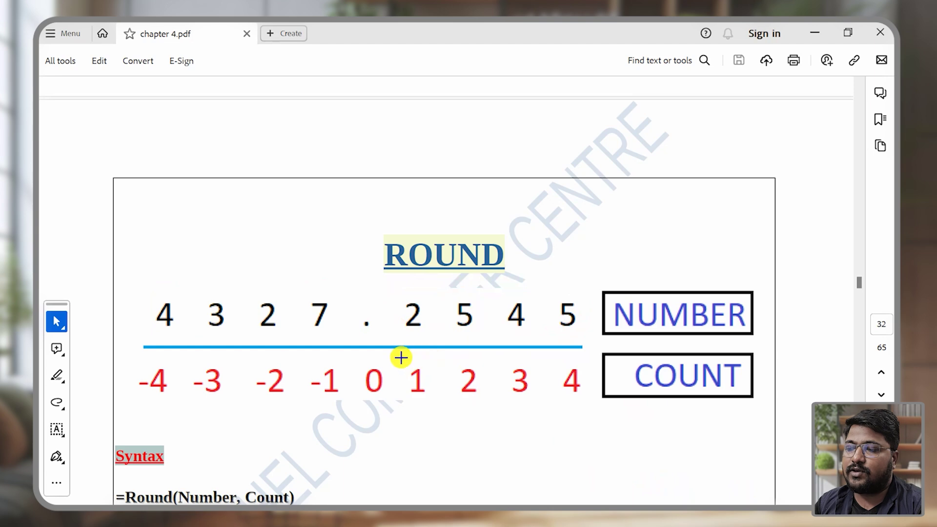
# Step: Mark up rounding at count 1 by circling the next digit 5, noting 3 beside the 2 and framing 545, and clear the marks
pyautogui.moveTo(419, 357)
pyautogui.mouseDown()
pyautogui.moveTo(440, 398)
pyautogui.moveTo(404, 360)
pyautogui.mouseUp()
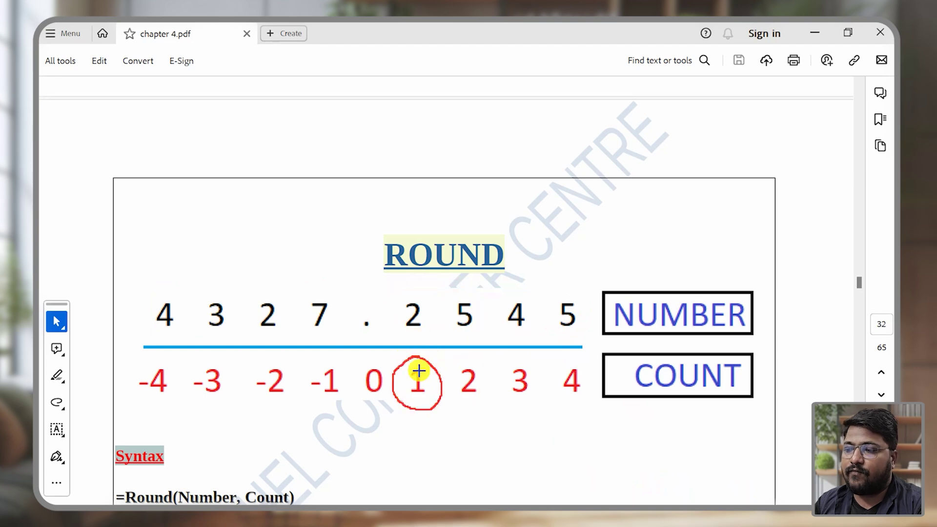
pyautogui.moveTo(405, 293); pyautogui.dragTo(442, 279)
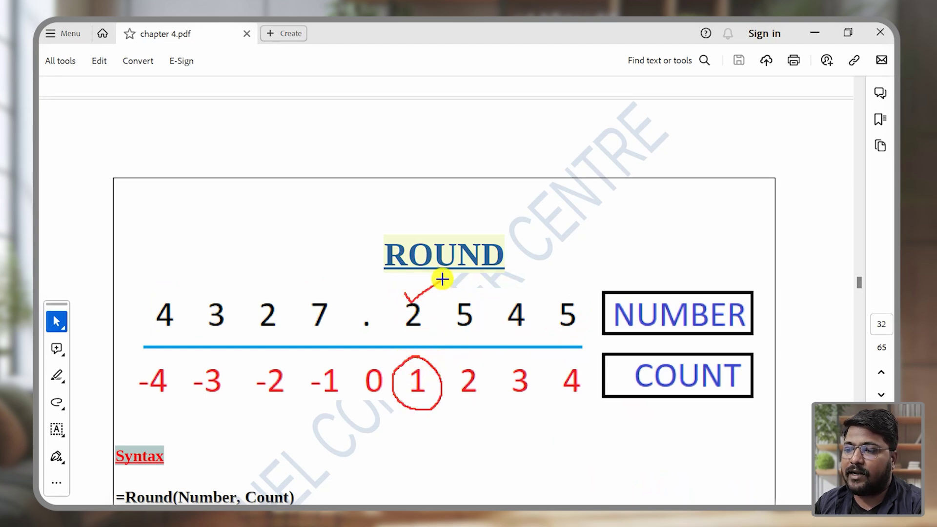
pyautogui.moveTo(458, 295)
pyautogui.mouseDown()
pyautogui.moveTo(480, 303)
pyautogui.moveTo(473, 296)
pyautogui.mouseUp()
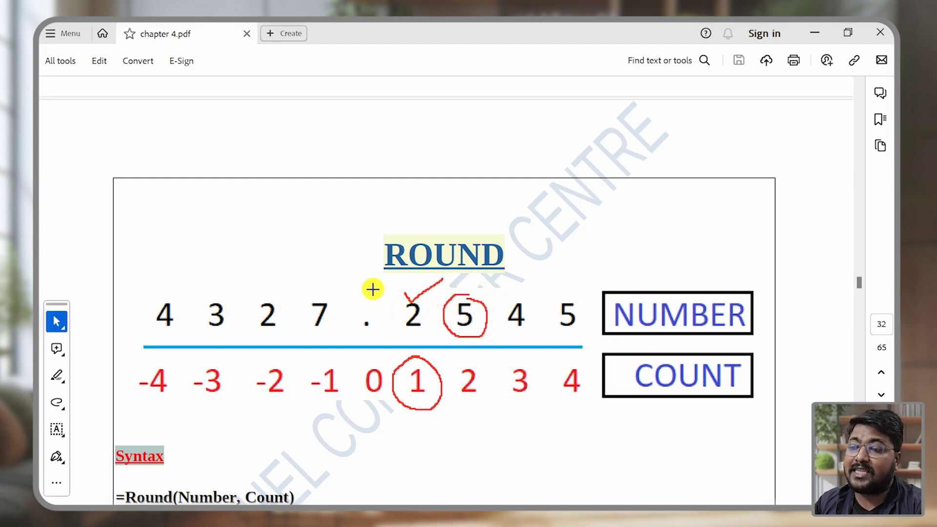
pyautogui.moveTo(386, 276); pyautogui.dragTo(375, 295)
pyautogui.moveTo(438, 275)
pyautogui.mouseDown()
pyautogui.moveTo(446, 328)
pyautogui.moveTo(599, 323)
pyautogui.moveTo(438, 279)
pyautogui.mouseUp()
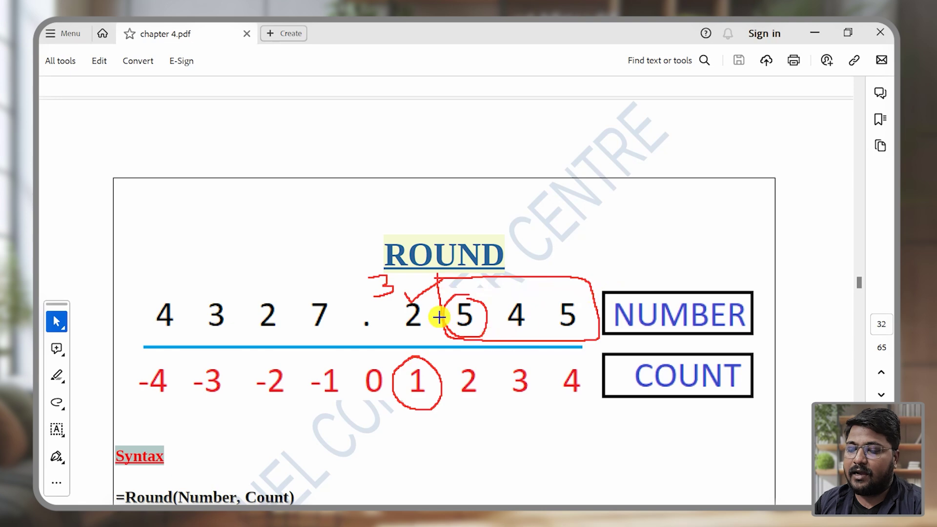
pyautogui.click(741, 496)
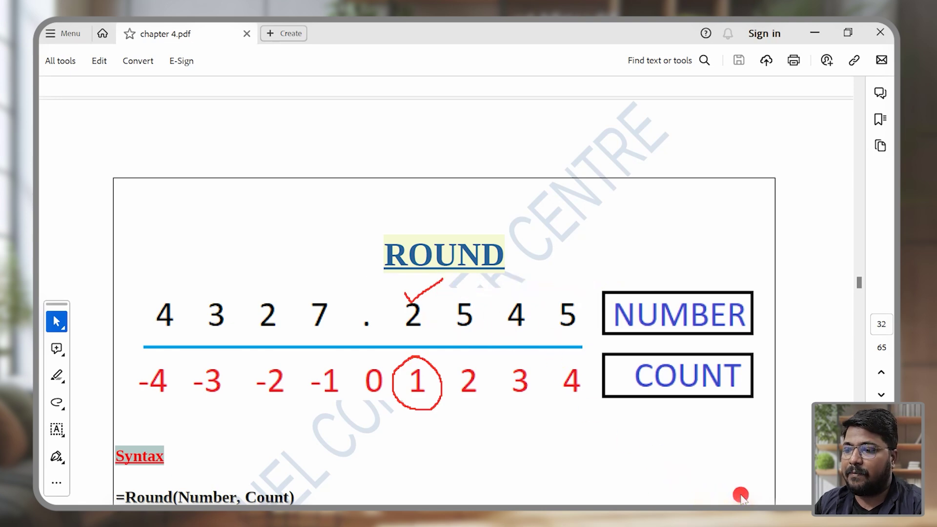
pyautogui.click(743, 498)
# Step: Mark up rounding at count 2 by circling the next digit 4 and outlining 4327.25, and clear the marks
pyautogui.moveTo(472, 357)
pyautogui.mouseDown()
pyautogui.moveTo(470, 410)
pyautogui.moveTo(477, 359)
pyautogui.mouseUp()
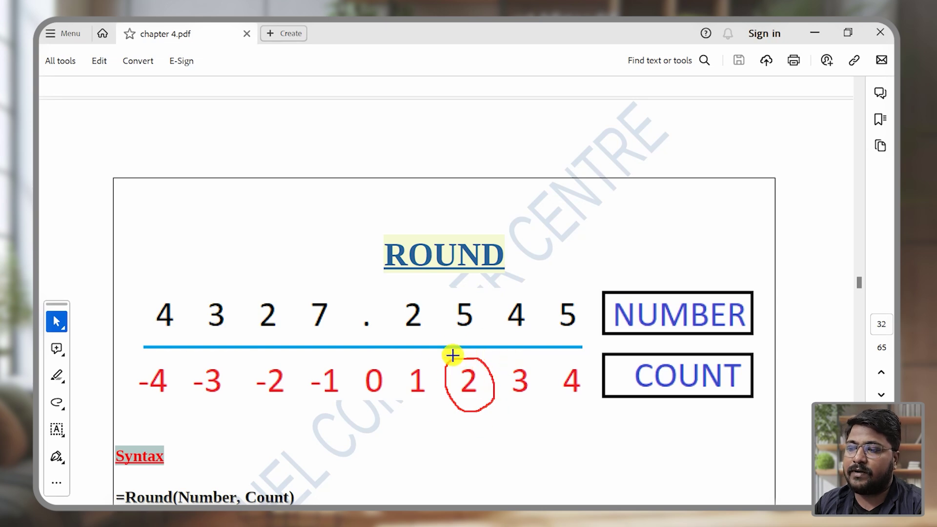
pyautogui.moveTo(527, 288)
pyautogui.mouseDown()
pyautogui.moveTo(490, 321)
pyautogui.moveTo(542, 299)
pyautogui.moveTo(523, 286)
pyautogui.mouseUp()
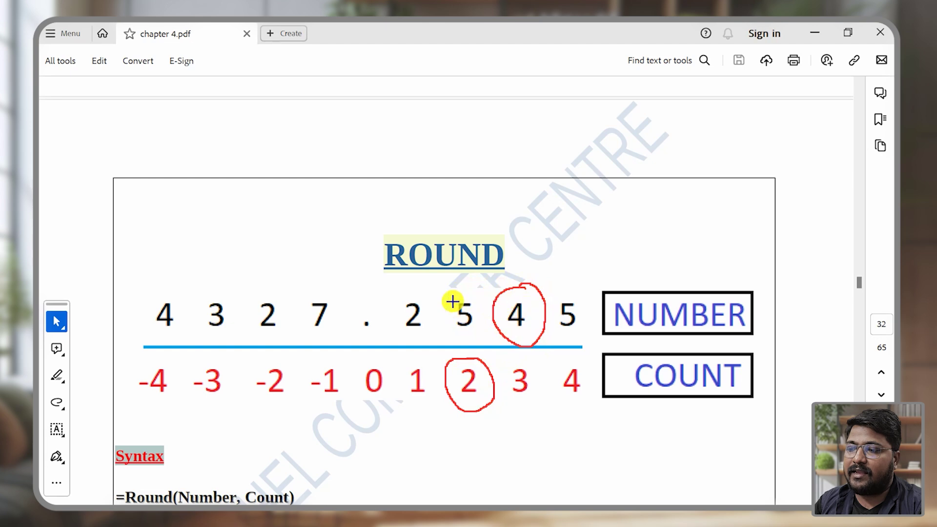
pyautogui.moveTo(475, 295)
pyautogui.mouseDown()
pyautogui.moveTo(473, 324)
pyautogui.moveTo(410, 332)
pyautogui.moveTo(389, 297)
pyautogui.moveTo(475, 298)
pyautogui.mouseUp()
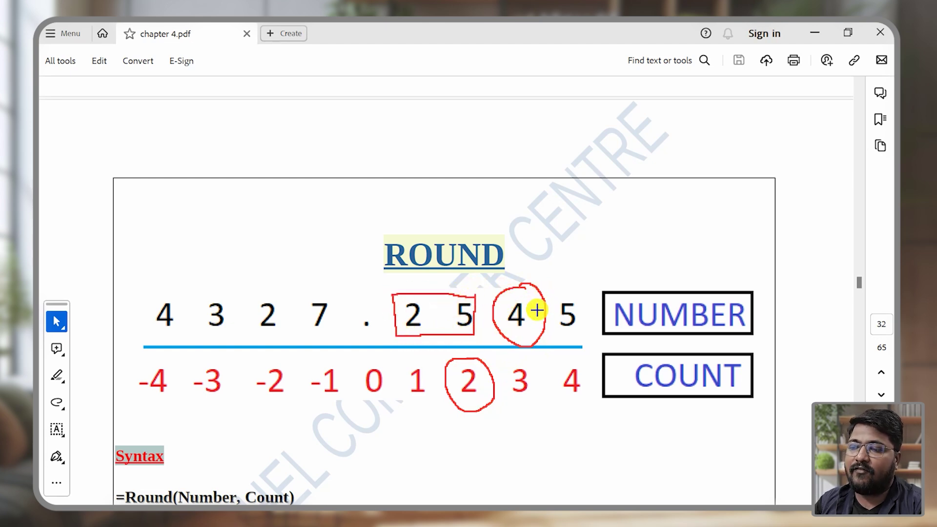
pyautogui.moveTo(146, 287)
pyautogui.mouseDown()
pyautogui.moveTo(145, 322)
pyautogui.moveTo(207, 355)
pyautogui.moveTo(363, 355)
pyautogui.moveTo(457, 350)
pyautogui.moveTo(477, 287)
pyautogui.moveTo(337, 274)
pyautogui.moveTo(140, 284)
pyautogui.mouseUp()
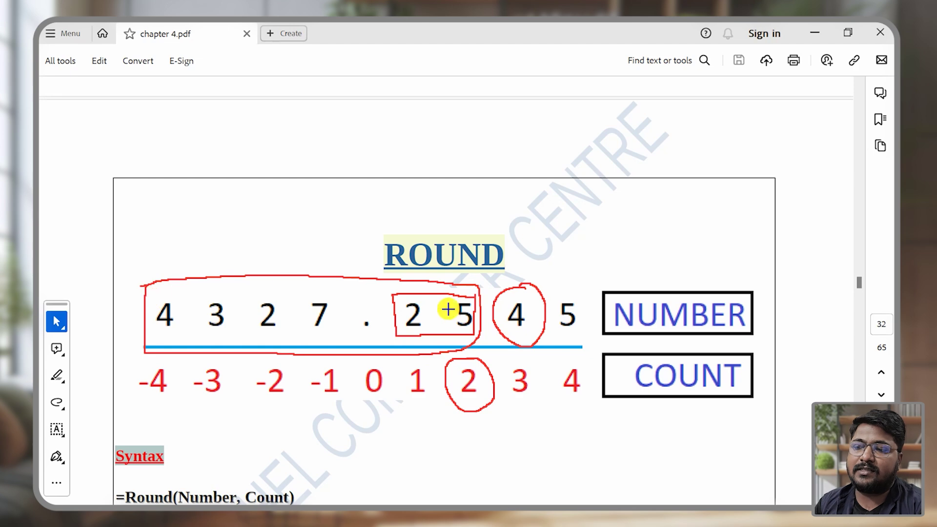
pyautogui.hotkey('ctrl', 'z')
# Step: Switch back to LibreOffice Calc and enter 4327.2545 in cell A2 under Number
pyautogui.hotkey('alt', 'Tab')
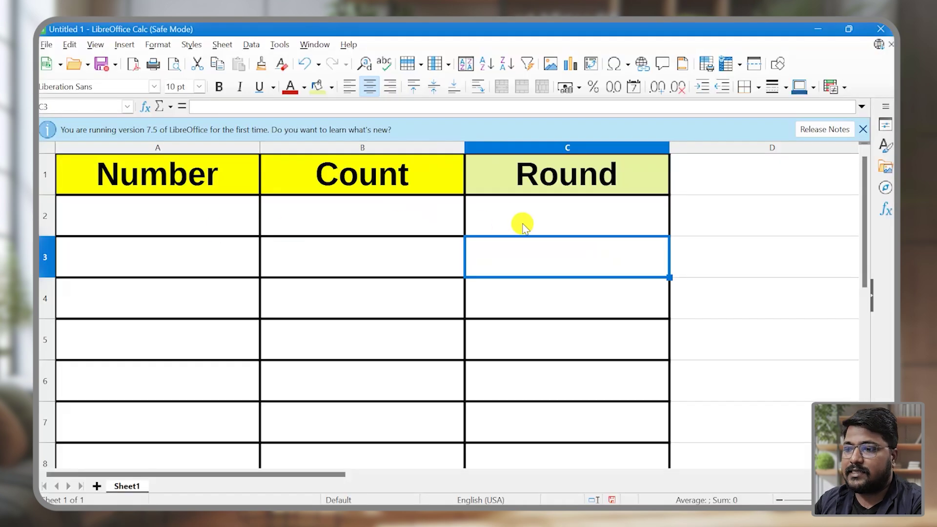
pyautogui.click(160, 217)
pyautogui.write('43')
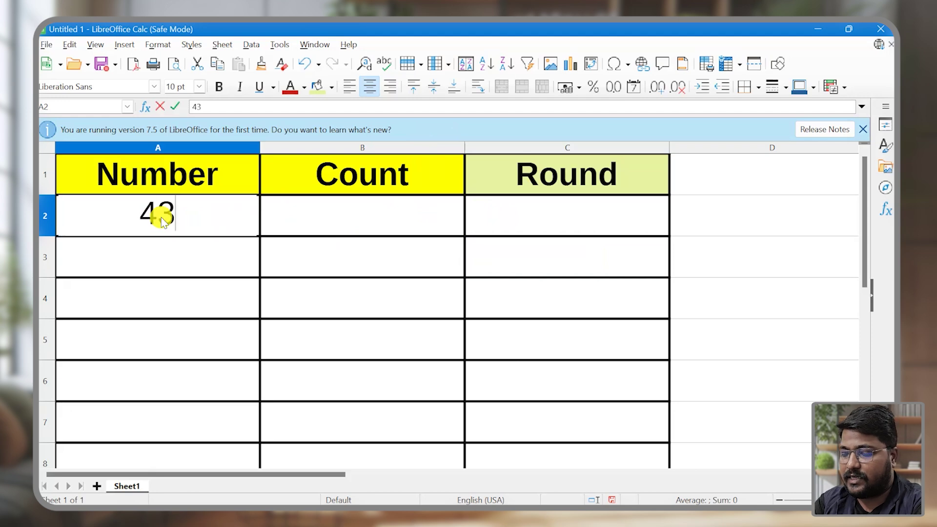
pyautogui.write('27.25')
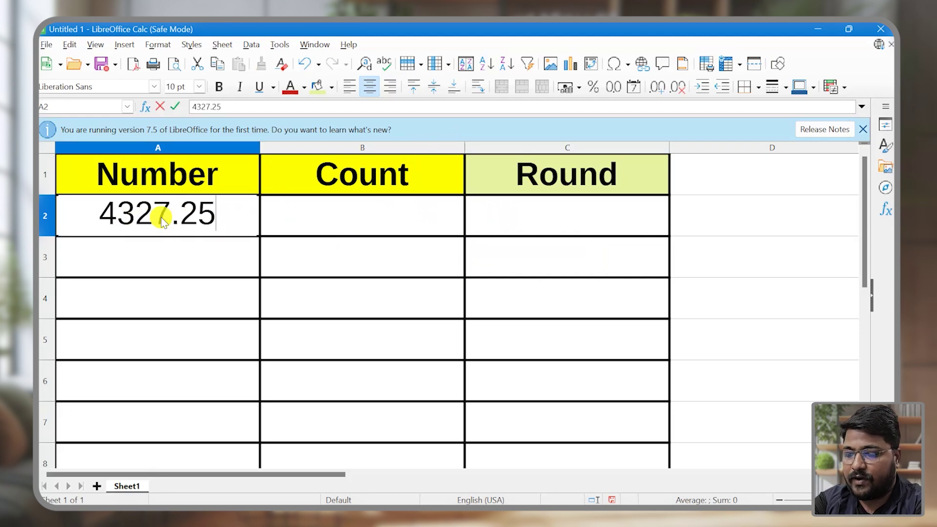
pyautogui.write('45')
pyautogui.press('Return')
# Step: Copy the number in A2 to A3 and fill it down the Number column to A8
pyautogui.click(198, 215)
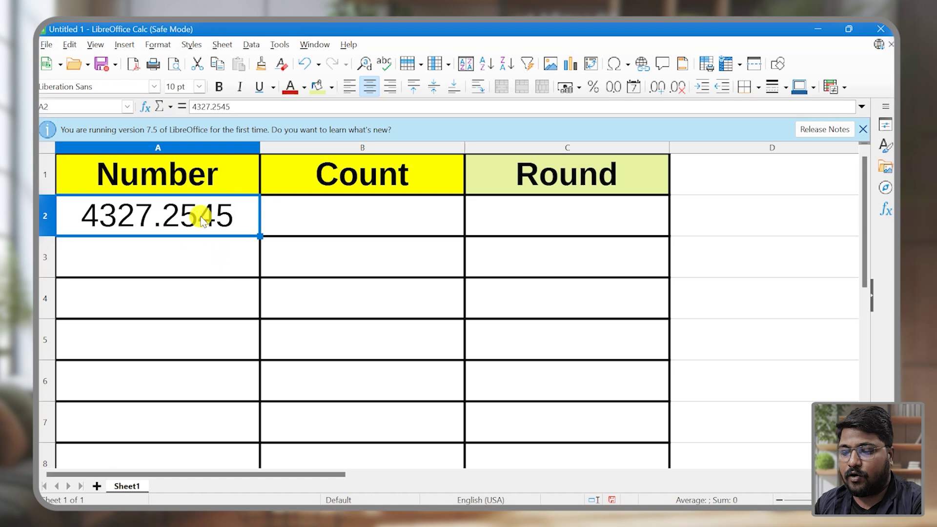
pyautogui.hotkey('ctrl', 'c')
pyautogui.click(182, 258)
pyautogui.hotkey('ctrl', 'v')
pyautogui.hotkey('shift', 'Up')
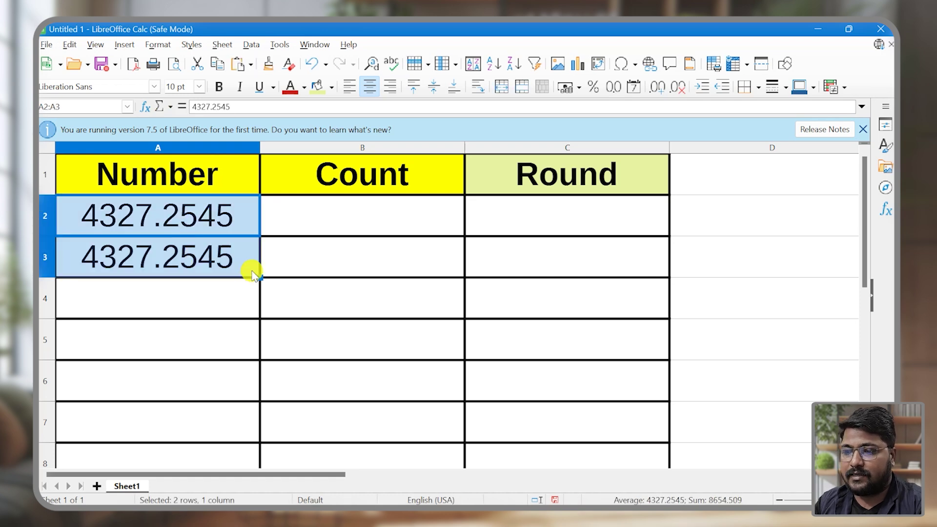
pyautogui.moveTo(258, 275); pyautogui.dragTo(239, 244)
pyautogui.scroll(3, 372, 254)
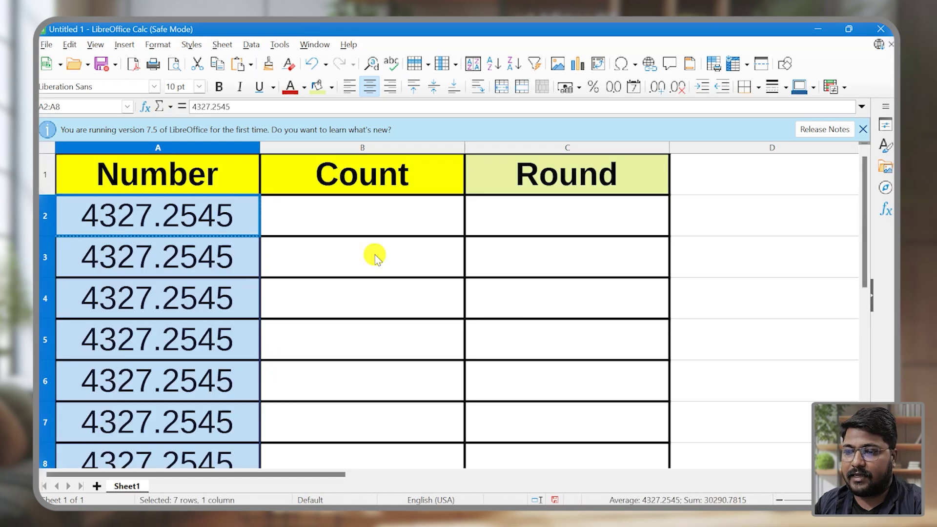
# Step: Enter =ROUND(A2,B2) in cell C2 and fill the formula down the Round column to C8
pyautogui.keyDown('ctrl'); pyautogui.scroll(-1, 506, 206); pyautogui.keyUp('ctrl')
pyautogui.click(506, 207)
pyautogui.write('=round(')
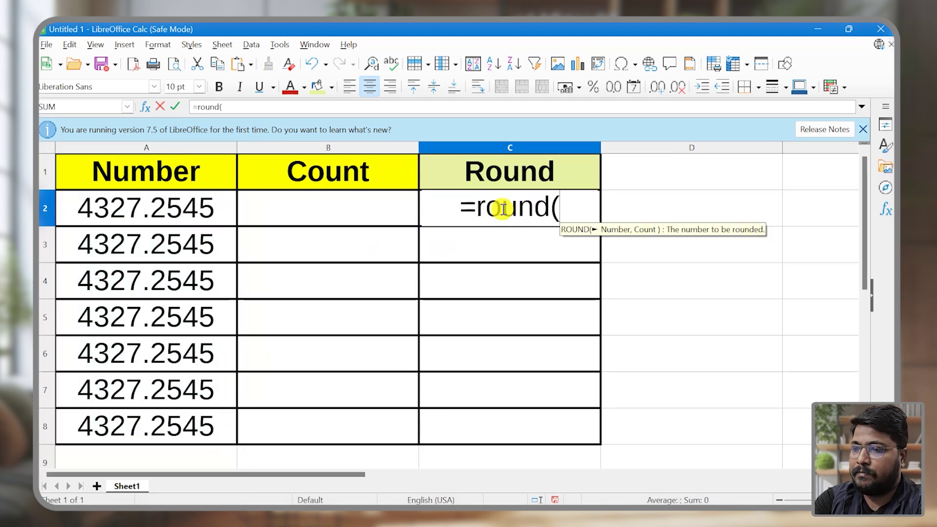
pyautogui.click(165, 206)
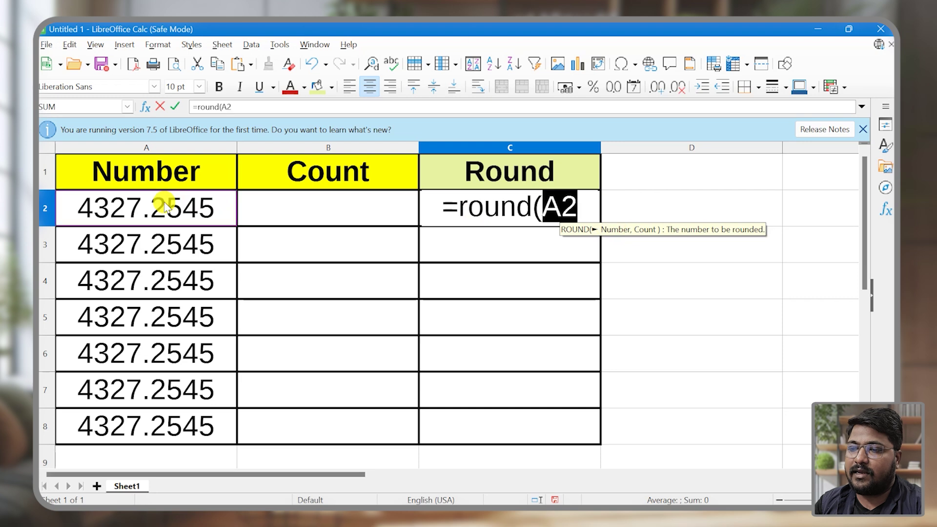
pyautogui.write(',')
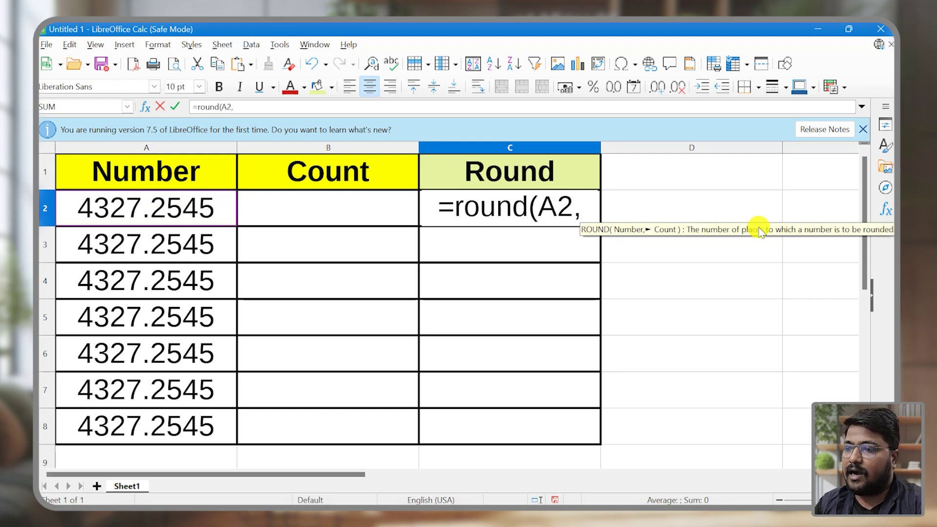
pyautogui.click(301, 211)
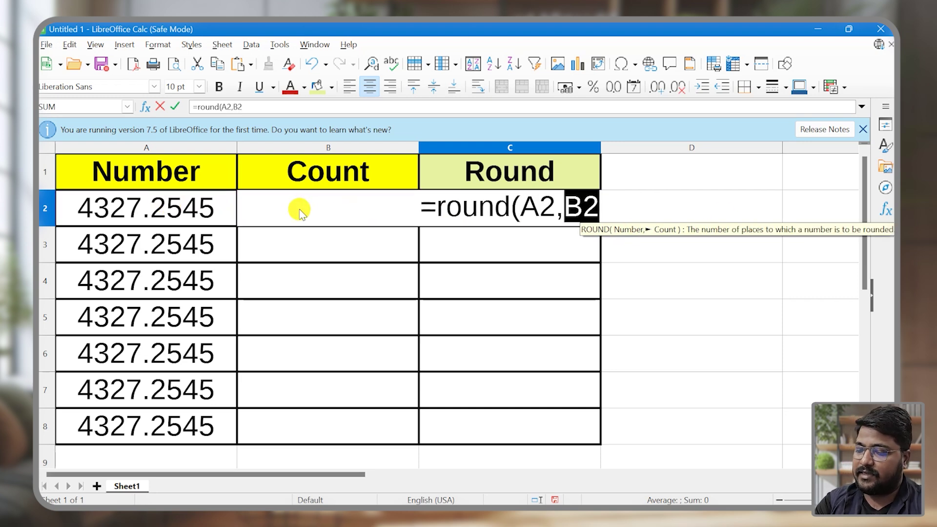
pyautogui.write(')')
pyautogui.press('Return')
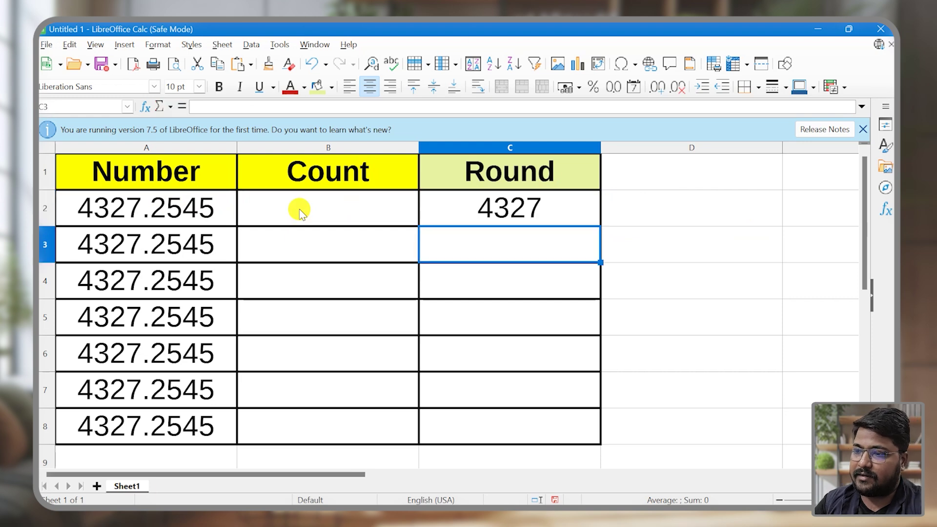
pyautogui.click(592, 222)
pyautogui.moveTo(599, 226); pyautogui.dragTo(580, 426)
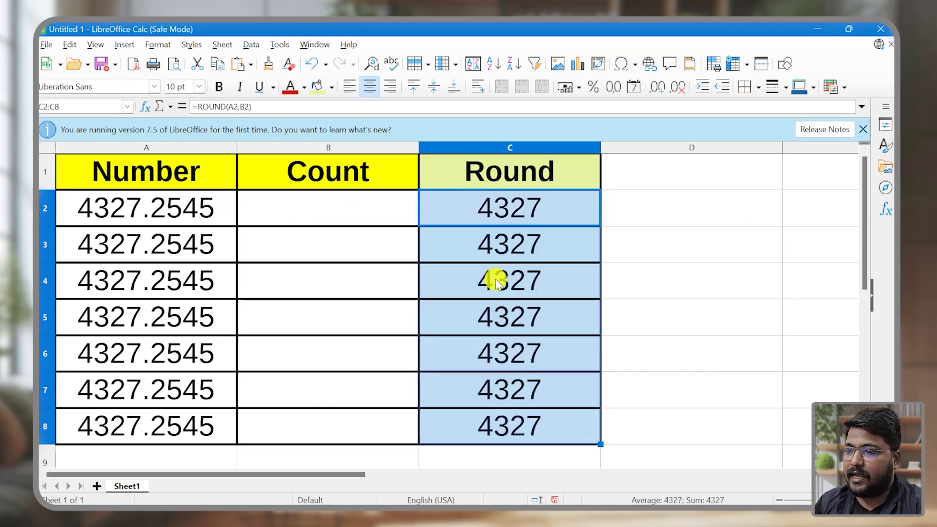
# Step: Enter 0 as the first count in cell B2
pyautogui.click(281, 206)
pyautogui.write('0')
pyautogui.press('Return')
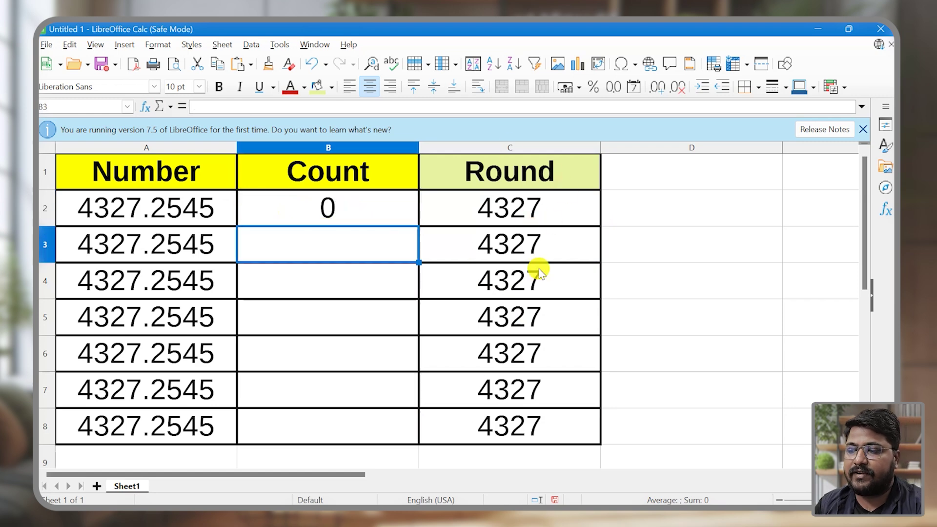
# Step: Switch to the PDF diagram, mark up count 0 by circling the decimal point with 0, ticking the next 2 and outlining 4327, and clear the marks
pyautogui.hotkey('alt', 'Tab')
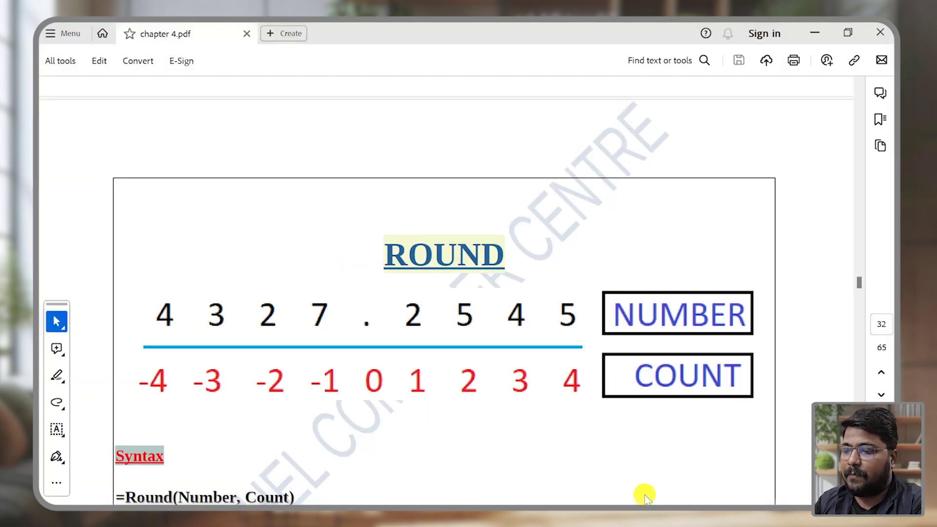
pyautogui.moveTo(361, 292); pyautogui.dragTo(352, 389)
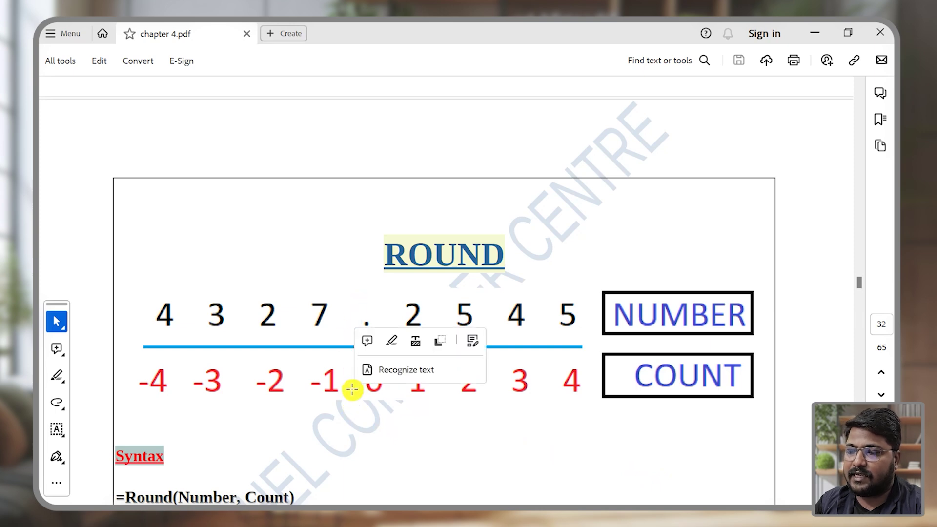
pyautogui.hotkey('ctrl', '2')
pyautogui.moveTo(371, 303)
pyautogui.mouseDown()
pyautogui.moveTo(360, 350)
pyautogui.moveTo(389, 388)
pyautogui.moveTo(366, 301)
pyautogui.mouseUp()
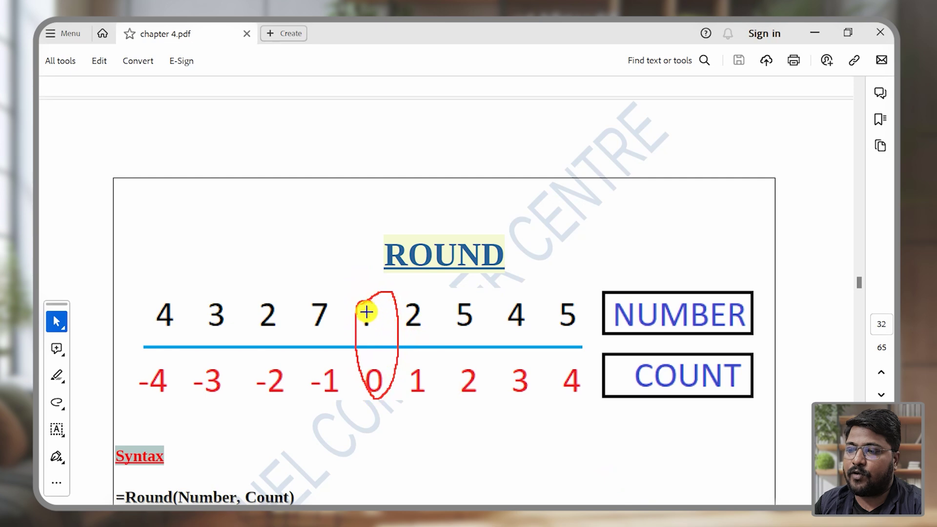
pyautogui.moveTo(408, 294); pyautogui.dragTo(443, 281)
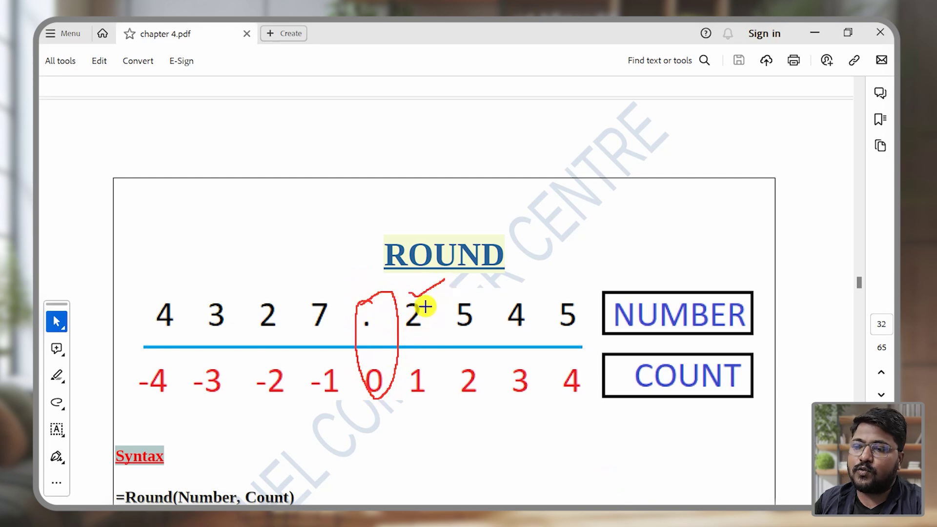
pyautogui.moveTo(337, 280)
pyautogui.mouseDown()
pyautogui.moveTo(271, 345)
pyautogui.moveTo(136, 271)
pyautogui.moveTo(335, 296)
pyautogui.mouseUp()
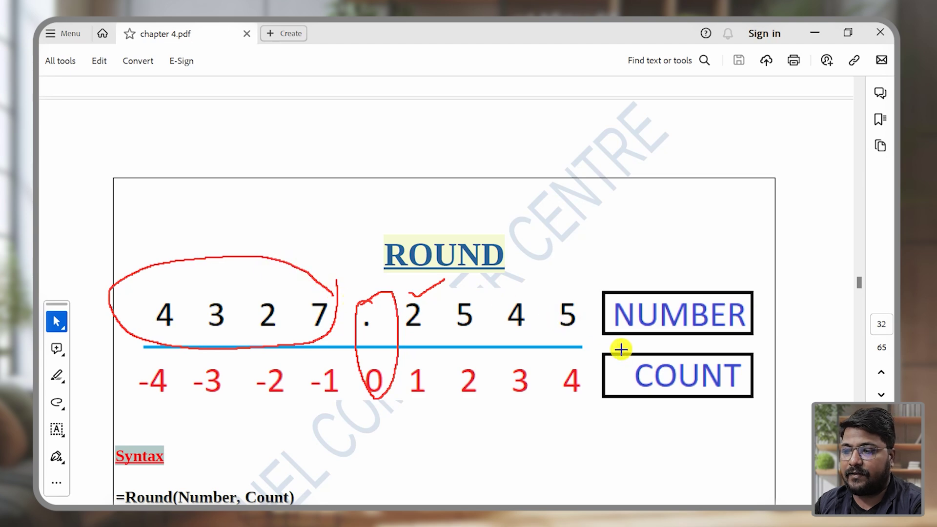
pyautogui.press('Escape')
# Step: Switch back to LibreOffice Calc and enter the counts 1, 2, 3, -1, -2 and -3 in cells B3 to B8
pyautogui.hotkey('alt', 'Tab')
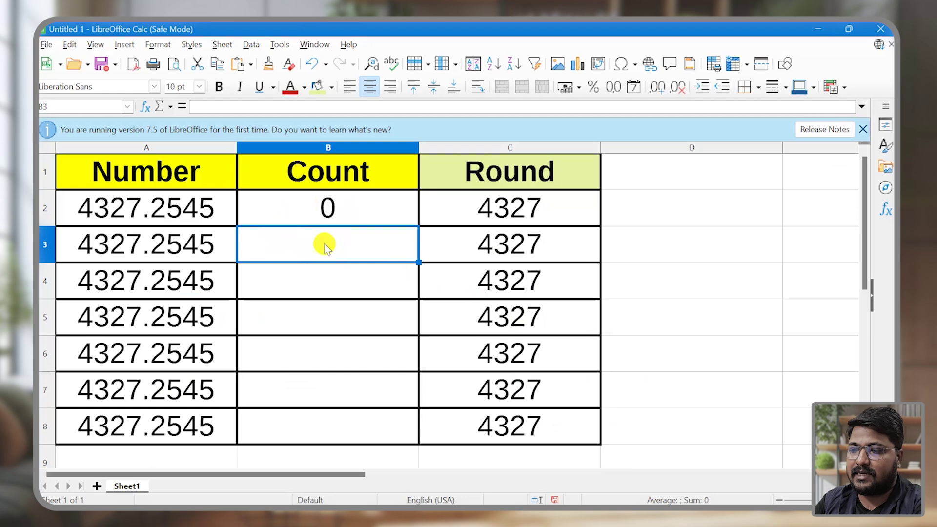
pyautogui.write('1')
pyautogui.press('Return')
pyautogui.write('2')
pyautogui.press('Return')
pyautogui.write('3')
pyautogui.press('Return')
pyautogui.write('-1')
pyautogui.press('Return')
pyautogui.write('-2')
pyautogui.press('Return')
pyautogui.write('-3')
pyautogui.press('Return')
# Step: Review the results in the Round column and highlight row 6 with count -1 across A6:C6
pyautogui.scroll(1, 675, 298)
pyautogui.moveTo(538, 212); pyautogui.dragTo(532, 418)
pyautogui.click(659, 366)
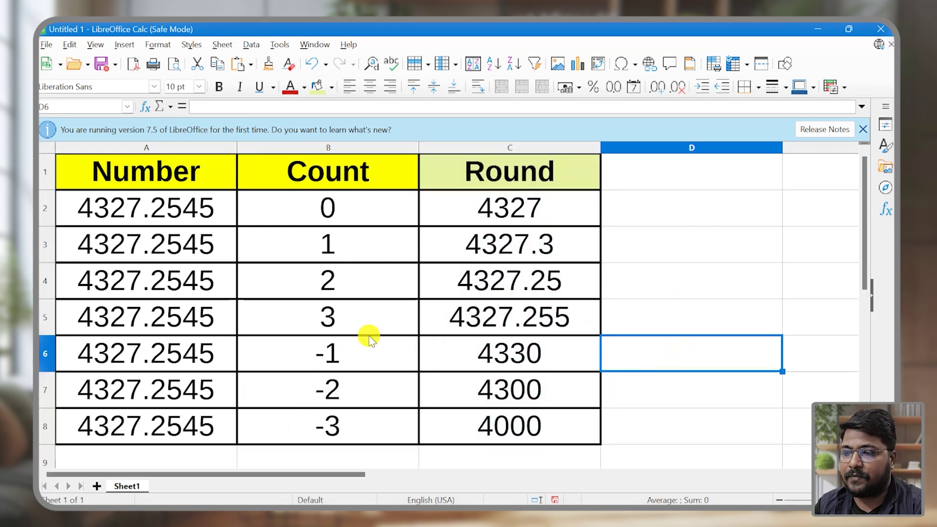
pyautogui.moveTo(118, 355); pyautogui.dragTo(498, 360)
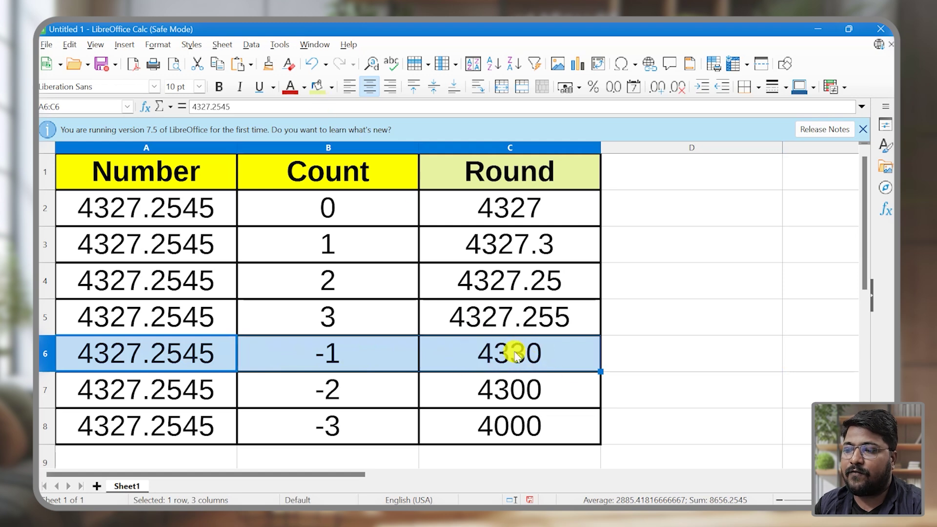
pyautogui.click(712, 370)
# Step: Switch to the PDF diagram and mark up rounding at count -1 by circling 7, ticking 2, adding an up arrow and handwriting the rounded number
pyautogui.hotkey('alt', 'Tab')
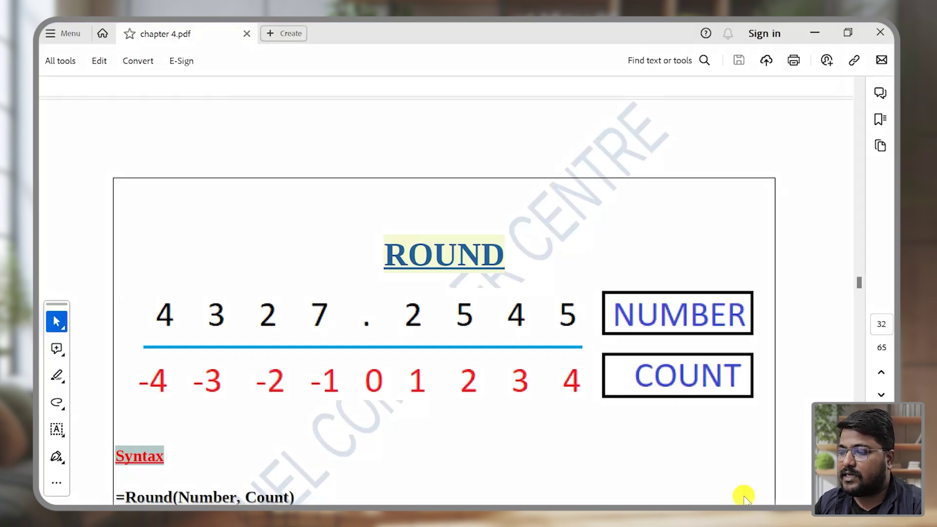
pyautogui.moveTo(294, 283); pyautogui.dragTo(346, 416)
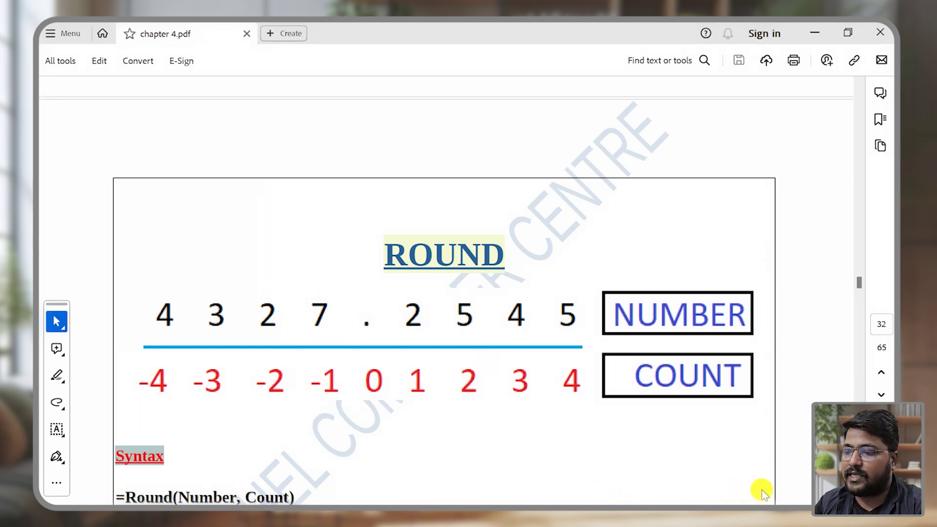
pyautogui.moveTo(254, 282)
pyautogui.mouseDown()
pyautogui.moveTo(297, 276)
pyautogui.moveTo(309, 330)
pyautogui.moveTo(343, 301)
pyautogui.moveTo(323, 288)
pyautogui.moveTo(346, 264)
pyautogui.mouseUp()
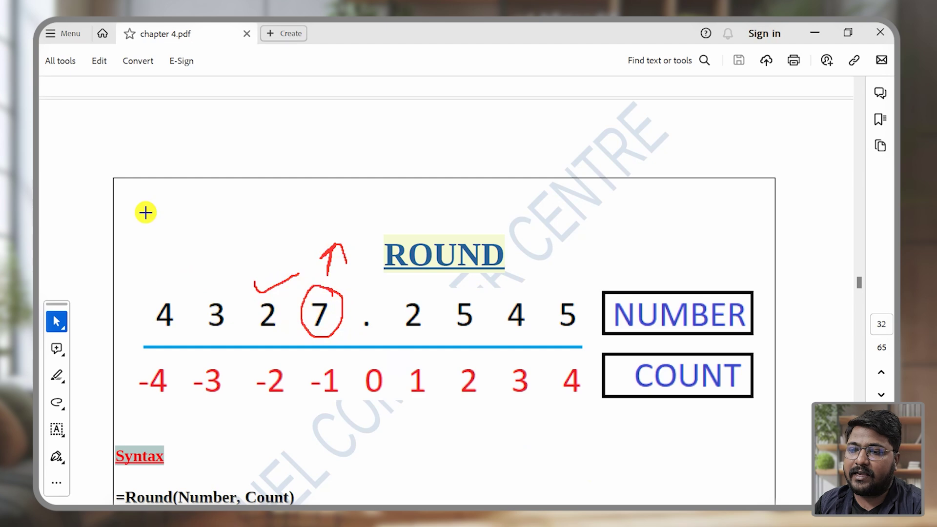
pyautogui.moveTo(136, 236)
pyautogui.mouseDown()
pyautogui.moveTo(161, 263)
pyautogui.moveTo(205, 240)
pyautogui.moveTo(215, 264)
pyautogui.mouseUp()
pyautogui.moveTo(254, 227)
pyautogui.mouseDown()
pyautogui.moveTo(295, 232)
pyautogui.moveTo(269, 222)
pyautogui.mouseUp()
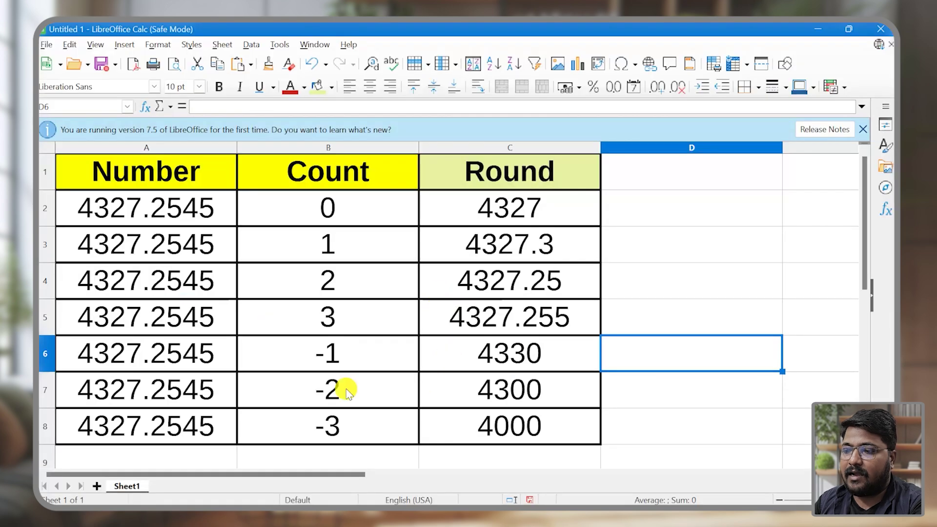
# Step: Highlight row 7 with count -2 across A7:C7 in Calc and return to the ROUND diagram in the PDF
pyautogui.click(347, 392)
pyautogui.moveTo(554, 387); pyautogui.dragTo(199, 394)
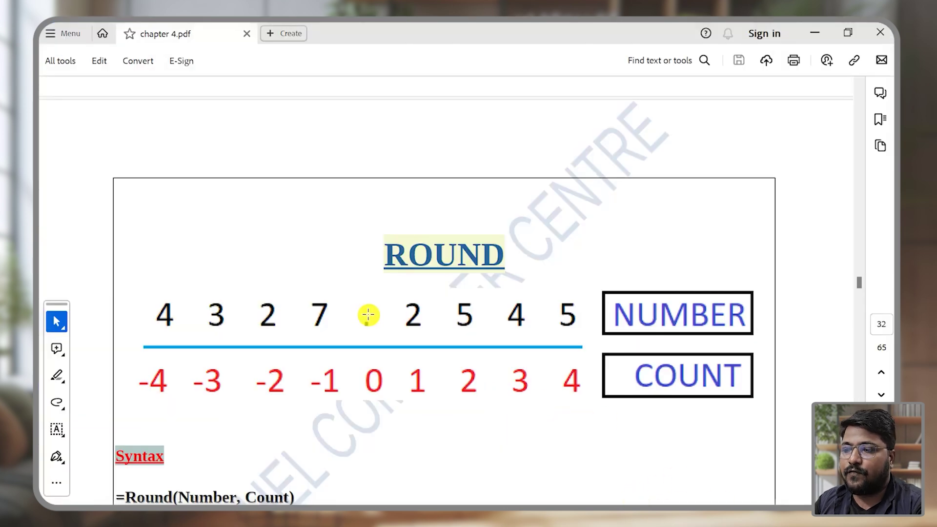
pyautogui.moveTo(255, 289); pyautogui.dragTo(244, 366)
pyautogui.click(389, 446)
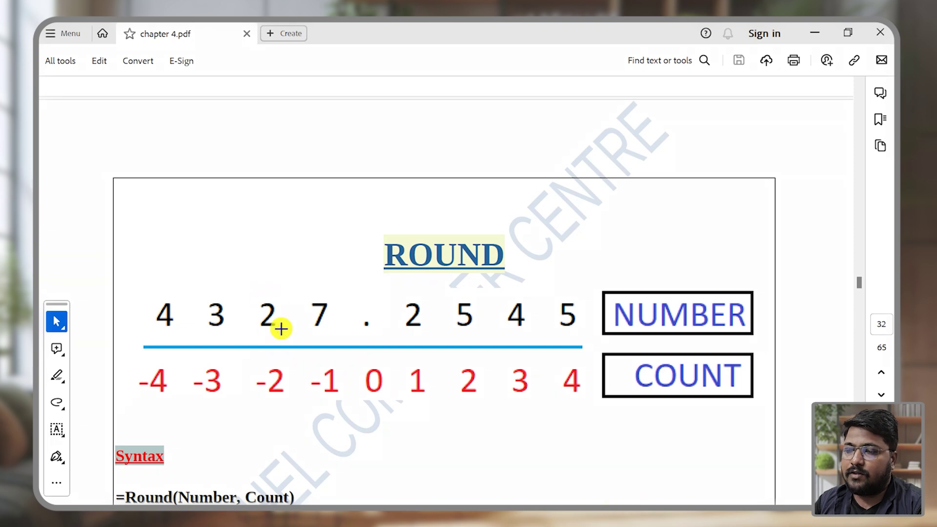
# Step: Mark up rounding at count -2 by circling 2 with -2, ticking 3, adding a down arrow and writing 4300, and clear the marks
pyautogui.moveTo(273, 284)
pyautogui.mouseDown()
pyautogui.moveTo(247, 339)
pyautogui.moveTo(277, 405)
pyautogui.moveTo(291, 294)
pyautogui.moveTo(270, 286)
pyautogui.mouseUp()
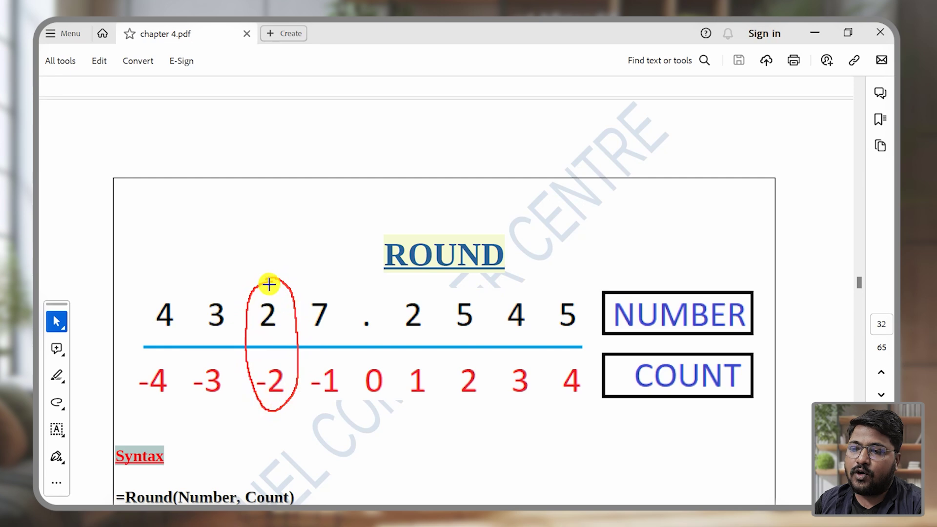
pyautogui.moveTo(219, 298); pyautogui.dragTo(254, 267)
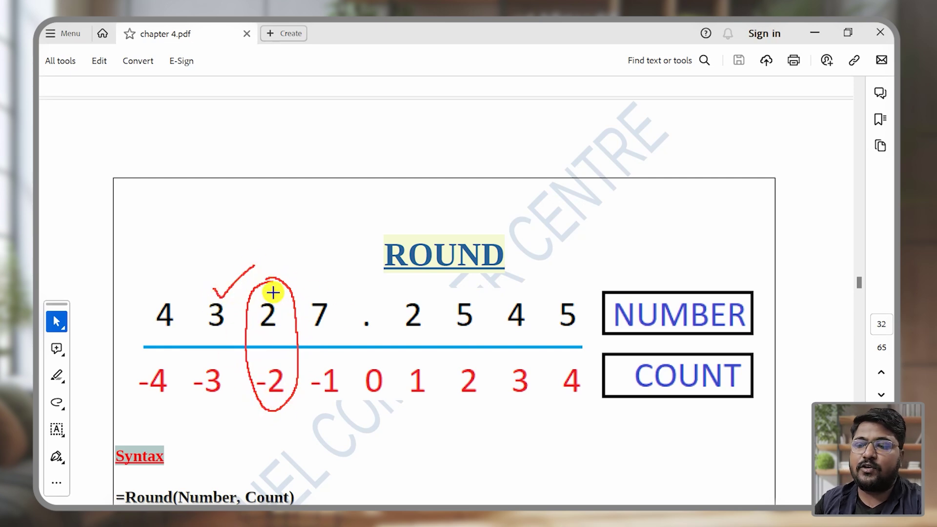
pyautogui.moveTo(303, 223)
pyautogui.mouseDown()
pyautogui.moveTo(299, 245)
pyautogui.moveTo(322, 229)
pyautogui.mouseUp()
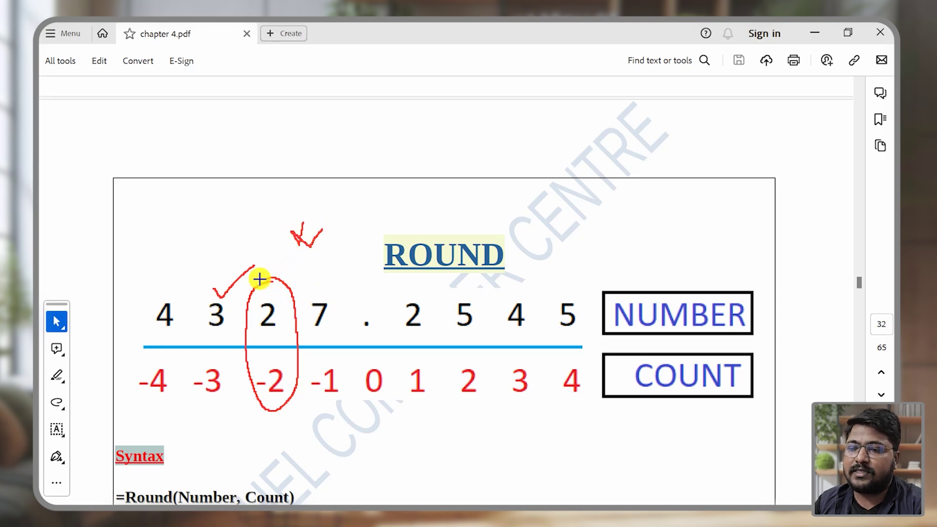
pyautogui.moveTo(142, 214)
pyautogui.mouseDown()
pyautogui.moveTo(159, 224)
pyautogui.moveTo(160, 241)
pyautogui.moveTo(204, 218)
pyautogui.moveTo(190, 238)
pyautogui.mouseUp()
pyautogui.moveTo(230, 211)
pyautogui.mouseDown()
pyautogui.moveTo(284, 221)
pyautogui.moveTo(263, 209)
pyautogui.mouseUp()
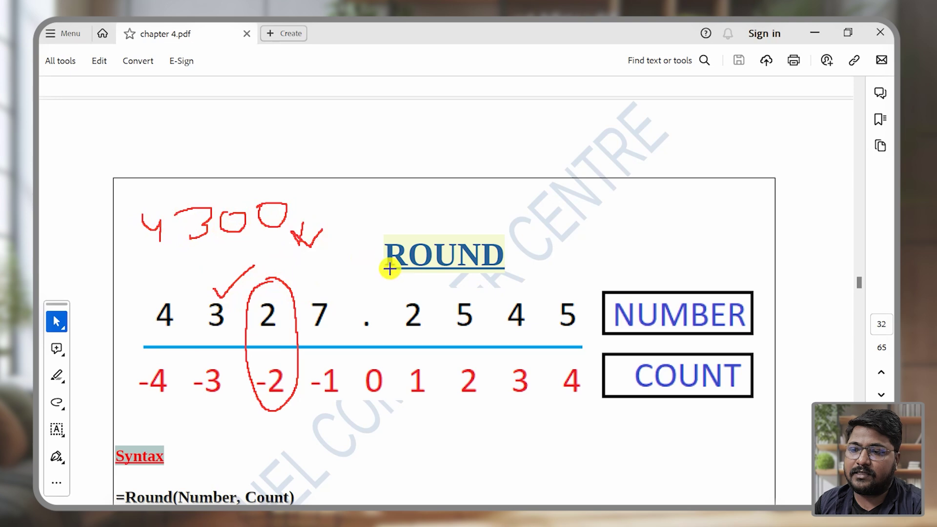
pyautogui.press('e')
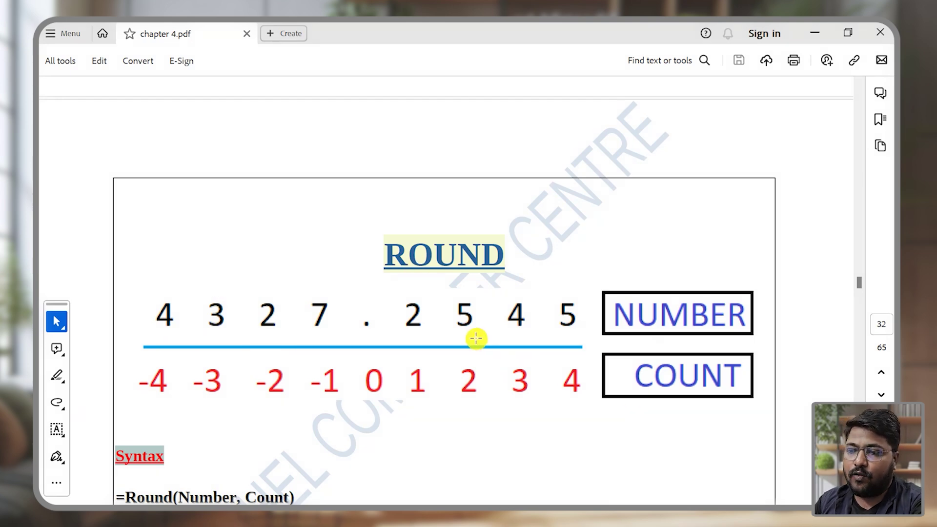
# Step: Switch back to LibreOffice Calc and add a column after Round with the header Round up in cell D1
pyautogui.hotkey('alt', 'Tab')
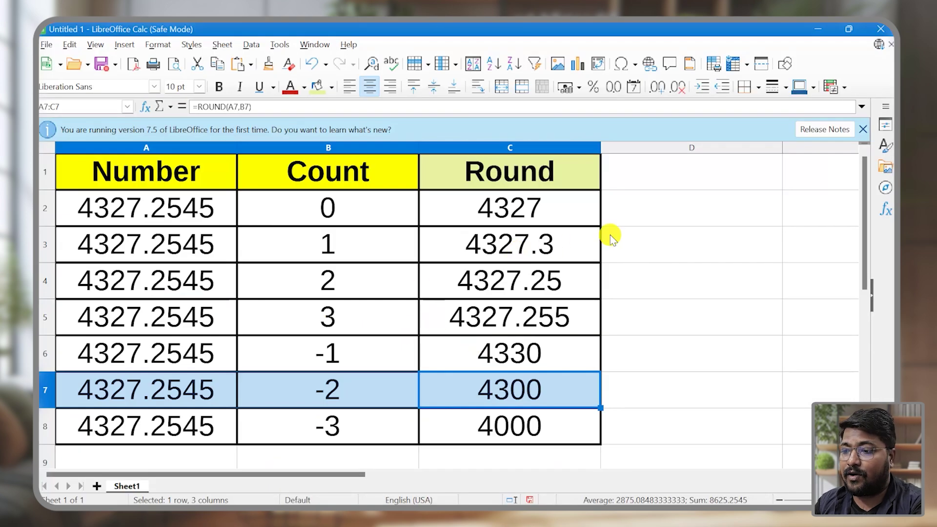
pyautogui.click(554, 176)
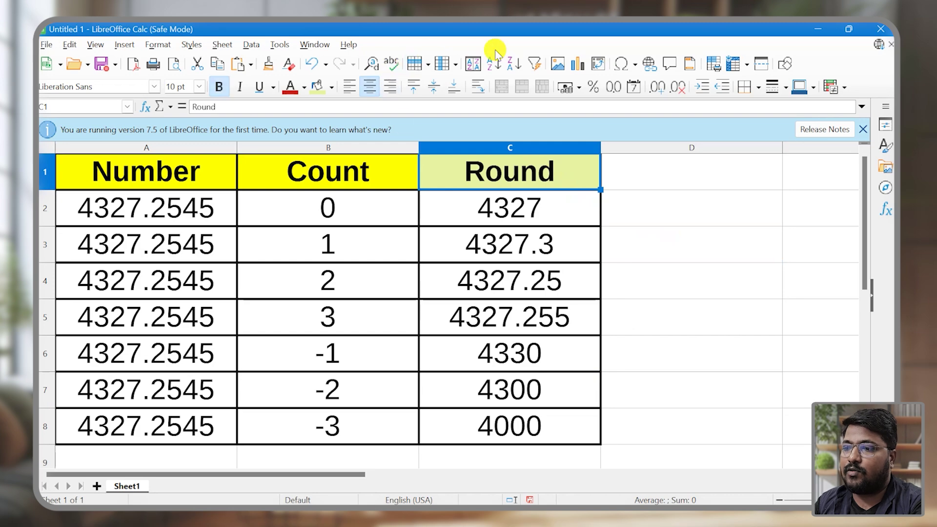
pyautogui.click(449, 63)
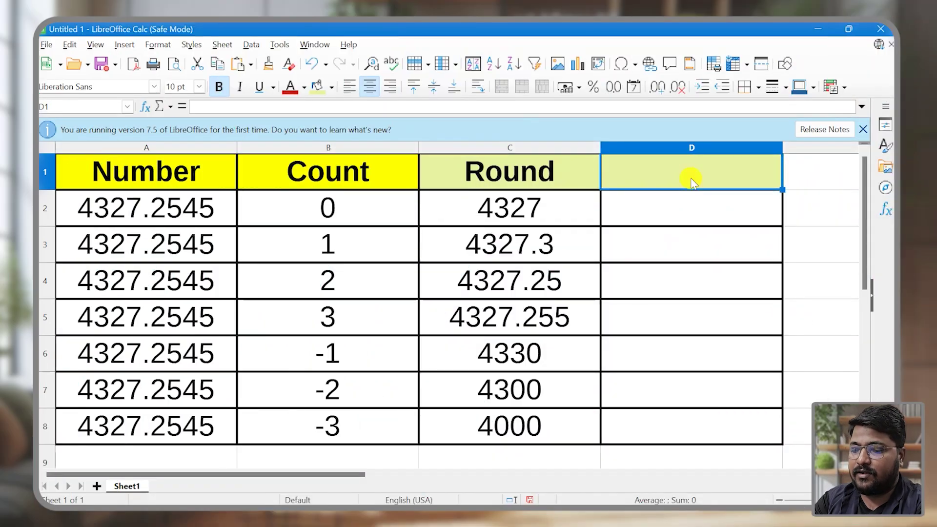
pyautogui.write('round up')
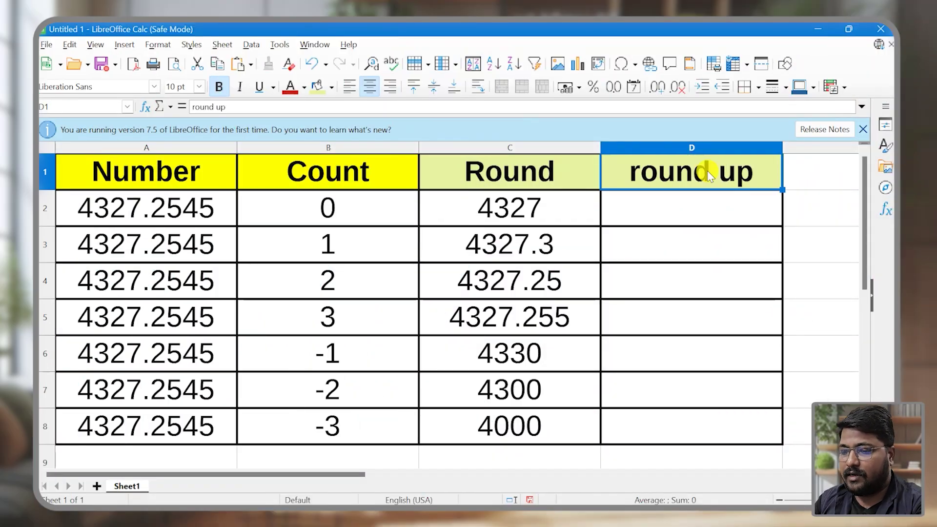
pyautogui.hotkey('shift', 'F3')
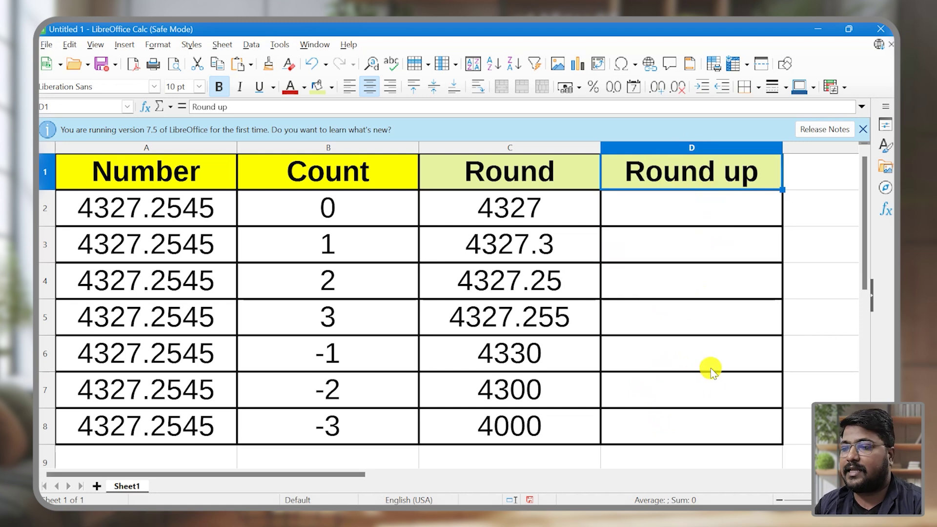
# Step: Enter =ROUNDUP(A2,B2) in cell D2 and fill the formula down the Round up column to D8
pyautogui.click(638, 213)
pyautogui.write('=round')
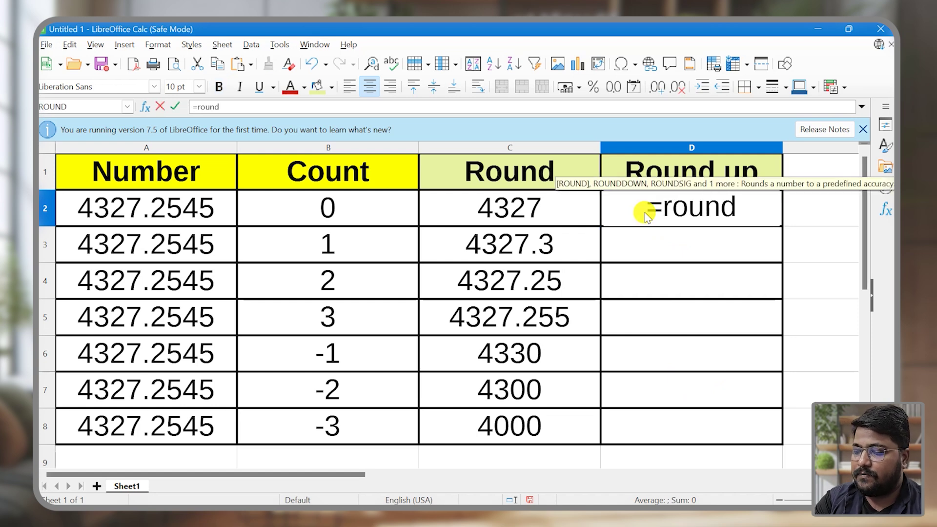
pyautogui.write('up(')
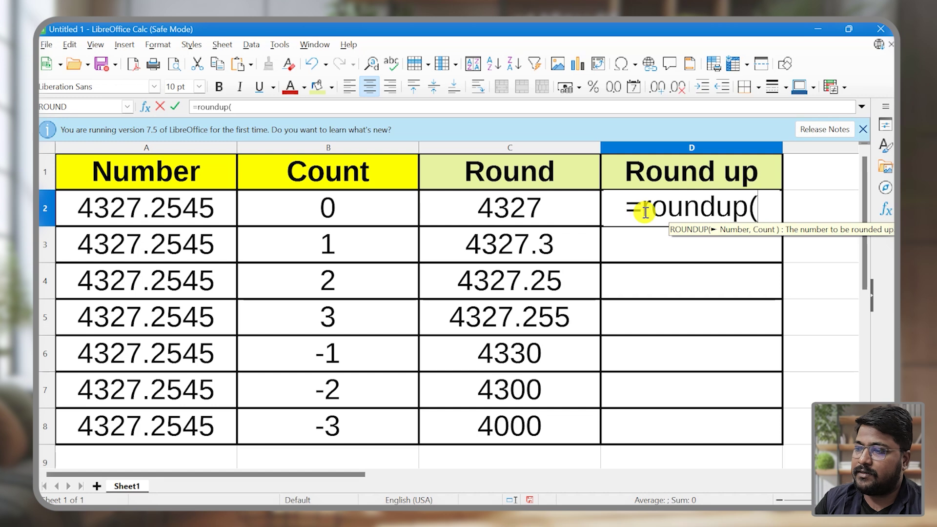
pyautogui.click(157, 204)
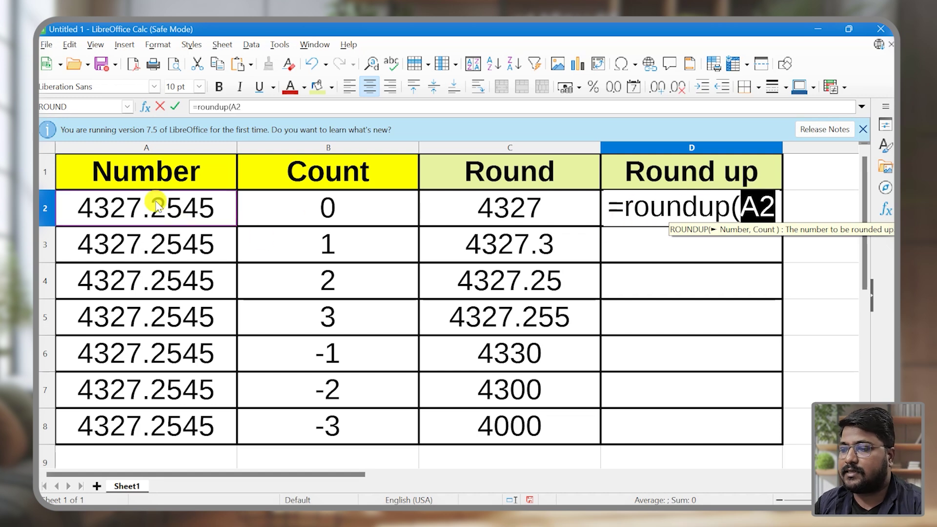
pyautogui.write(',')
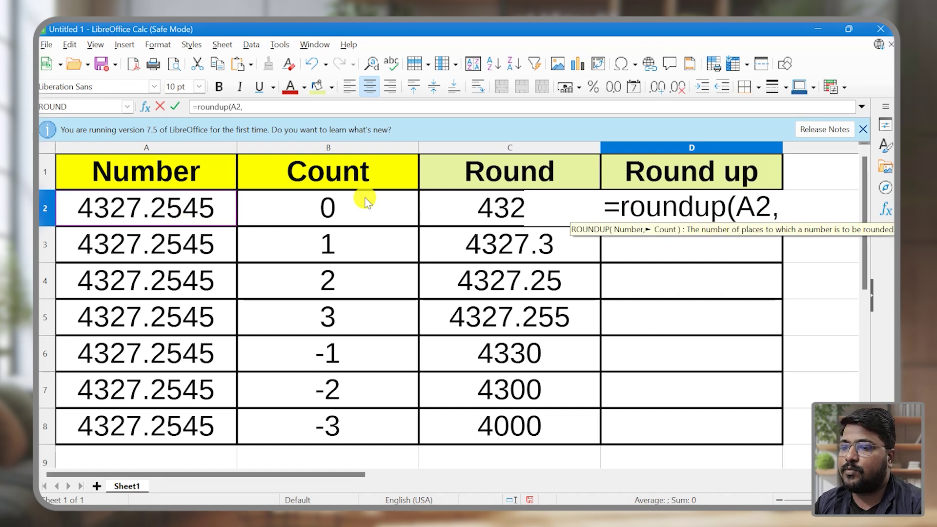
pyautogui.click(347, 203)
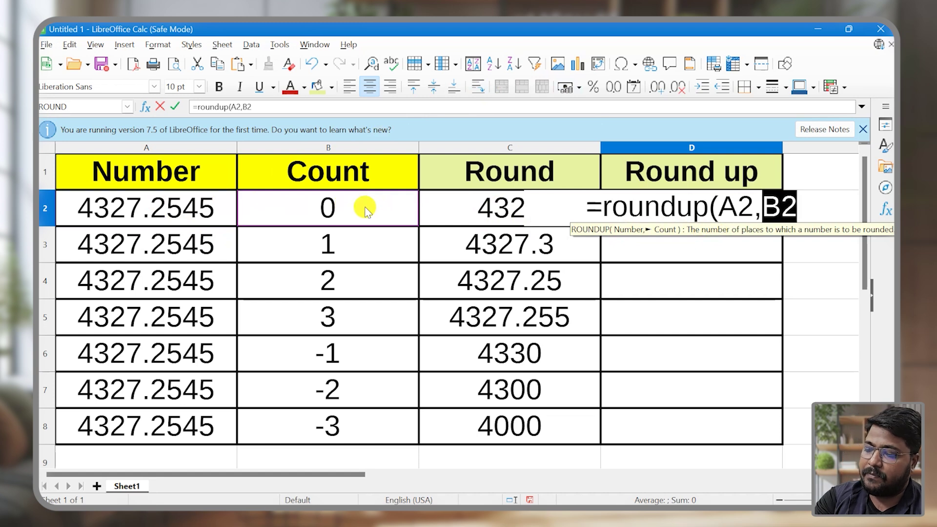
pyautogui.write(')')
pyautogui.press('Return')
pyautogui.click(654, 220)
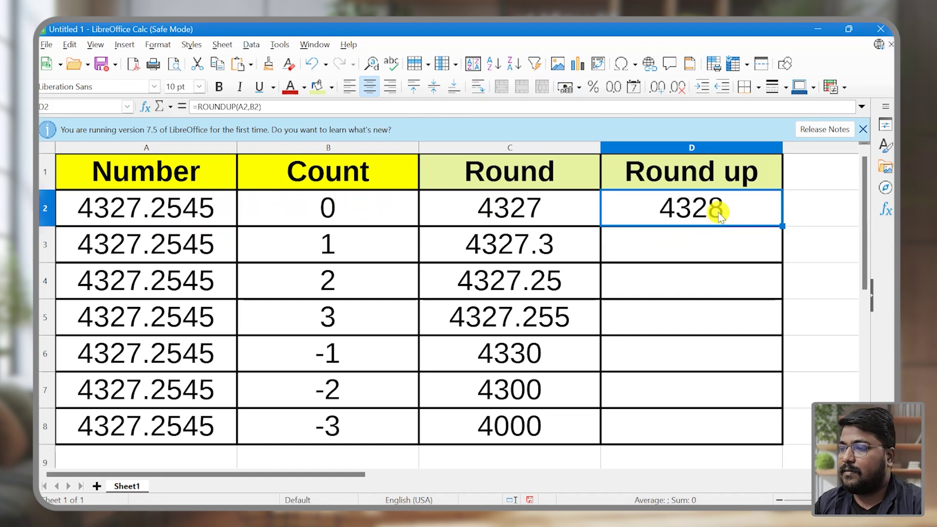
pyautogui.moveTo(786, 224); pyautogui.dragTo(766, 432)
pyautogui.press('Down')
# Step: Compare the Round and Round up results side by side for counts 2, -1, -2 and -3
pyautogui.click(566, 283)
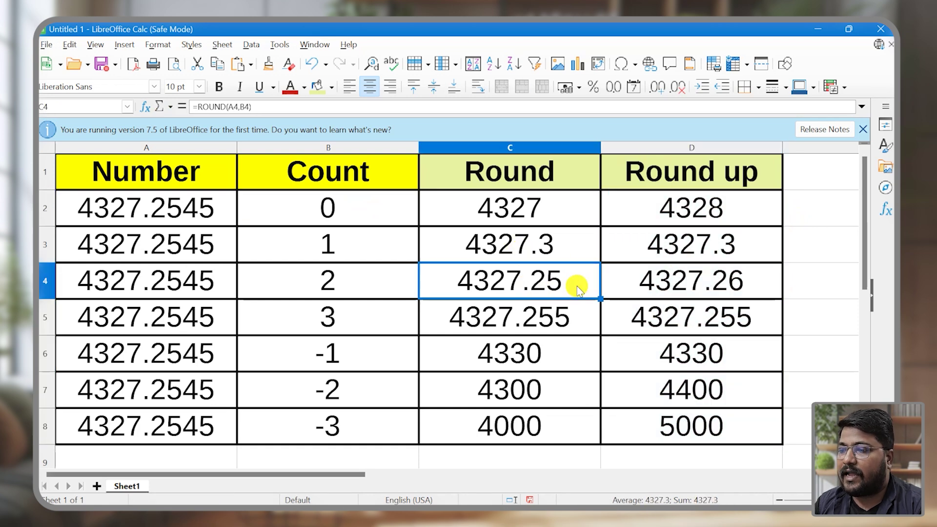
pyautogui.moveTo(503, 293); pyautogui.dragTo(687, 293)
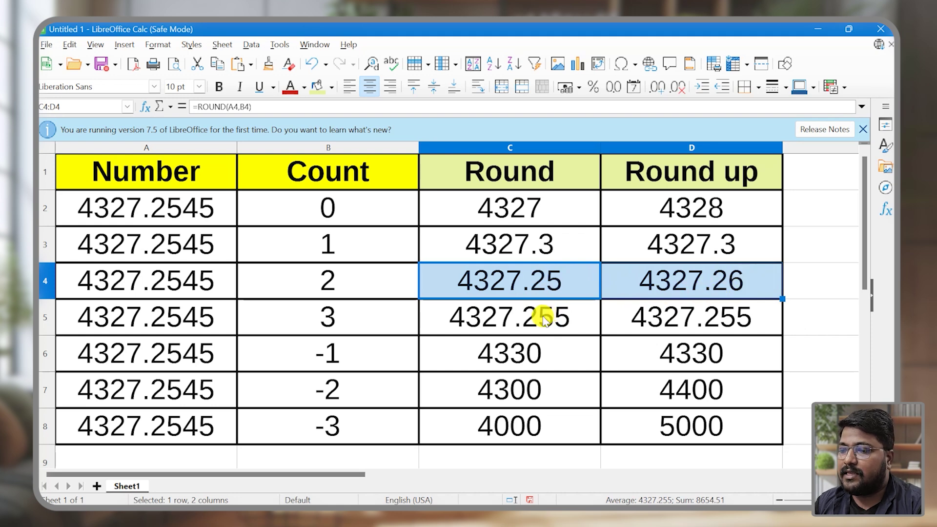
pyautogui.click(548, 352)
pyautogui.moveTo(548, 351); pyautogui.dragTo(703, 356)
pyautogui.click(492, 396)
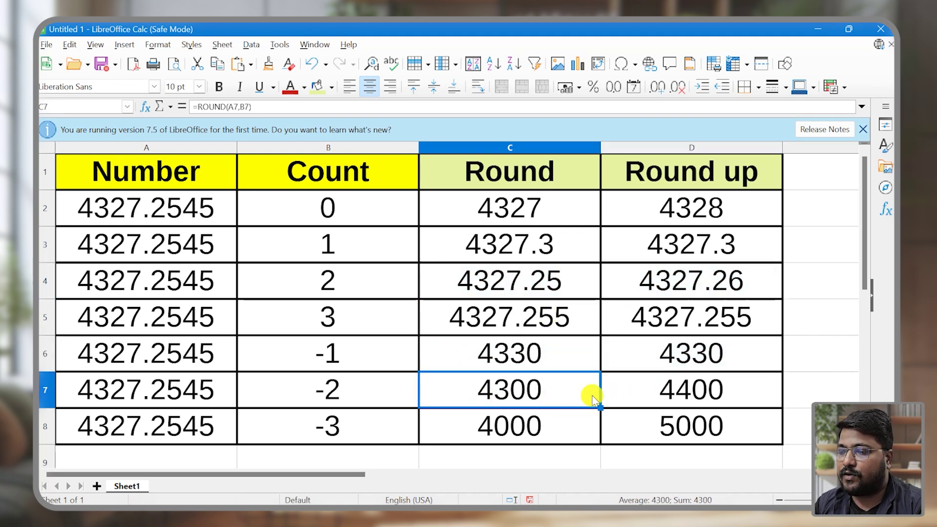
pyautogui.moveTo(594, 399); pyautogui.dragTo(712, 401)
pyautogui.moveTo(527, 426); pyautogui.dragTo(705, 432)
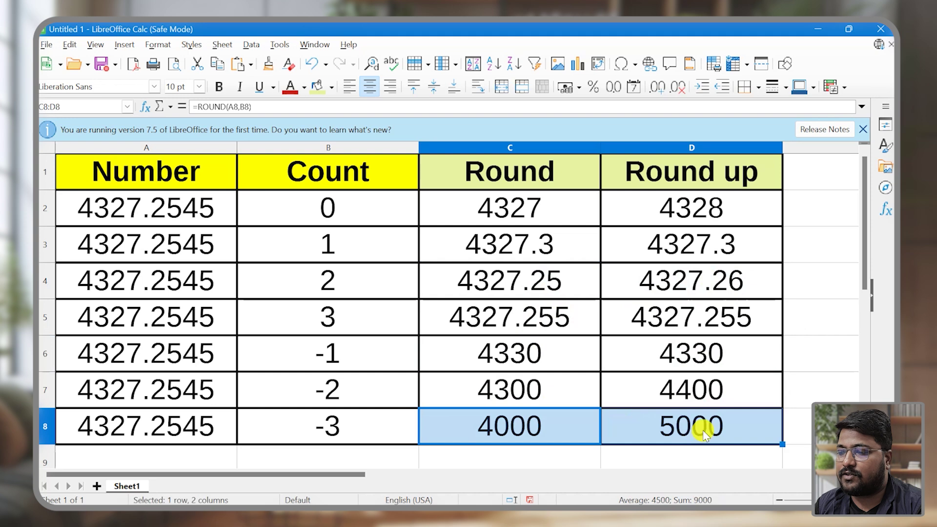
# Step: Review the Count values from 1 to -3 in B3:B8
pyautogui.moveTo(378, 237); pyautogui.dragTo(379, 418)
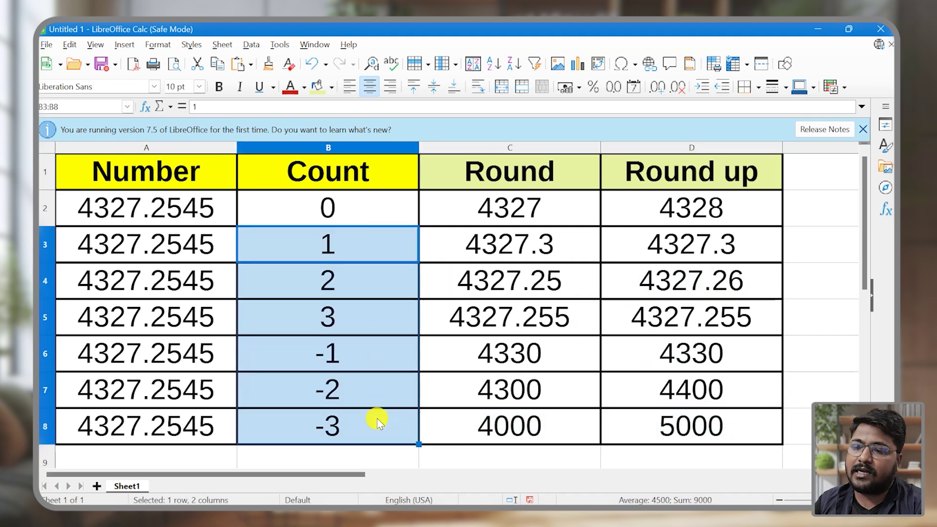
pyautogui.click(392, 250)
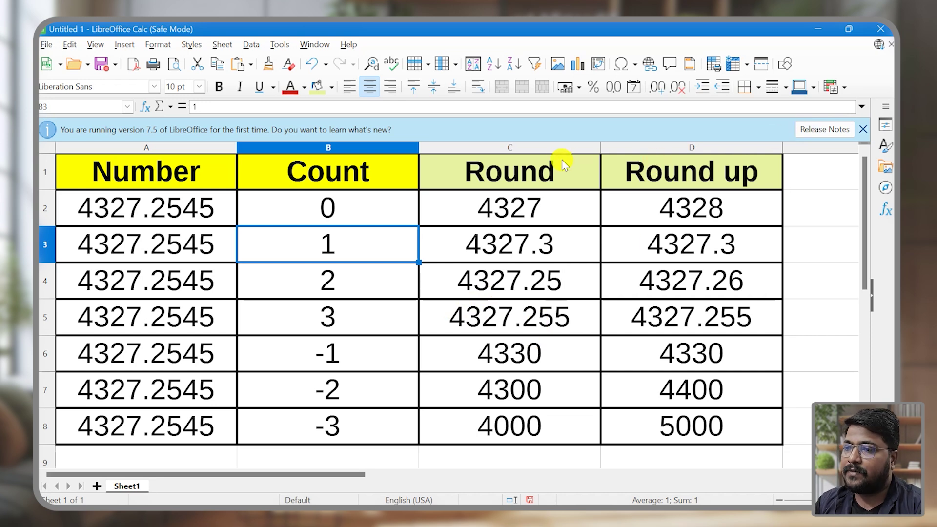
# Step: Insert a column after the Round up column
pyautogui.click(697, 175)
pyautogui.click(457, 64)
pyautogui.click(469, 98)
pyautogui.moveTo(820, 172); pyautogui.dragTo(859, 173)
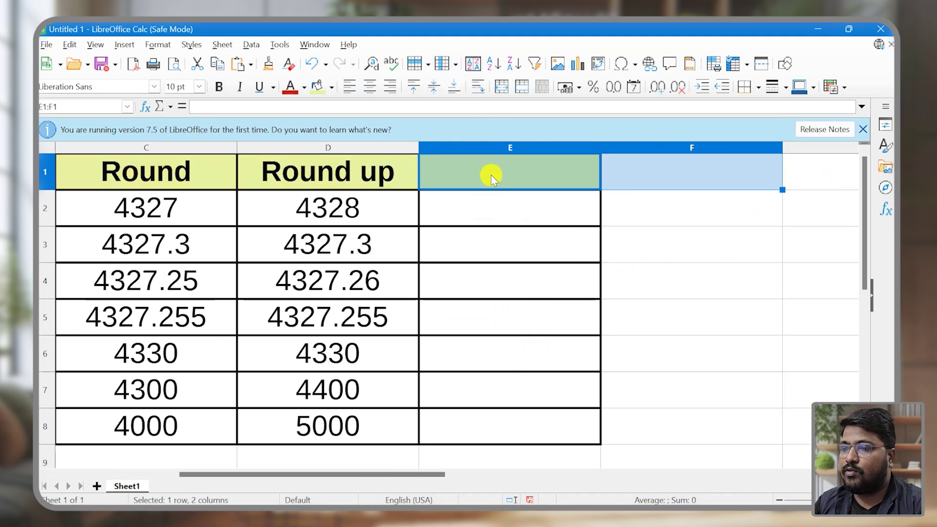
# Step: Enter the header Round Down in cell E1 with each word capitalised, and widen column E to fit it
pyautogui.click(492, 180)
pyautogui.write('round down')
pyautogui.press('Return')
pyautogui.click(523, 185)
pyautogui.hotkey('shift', 'F3')
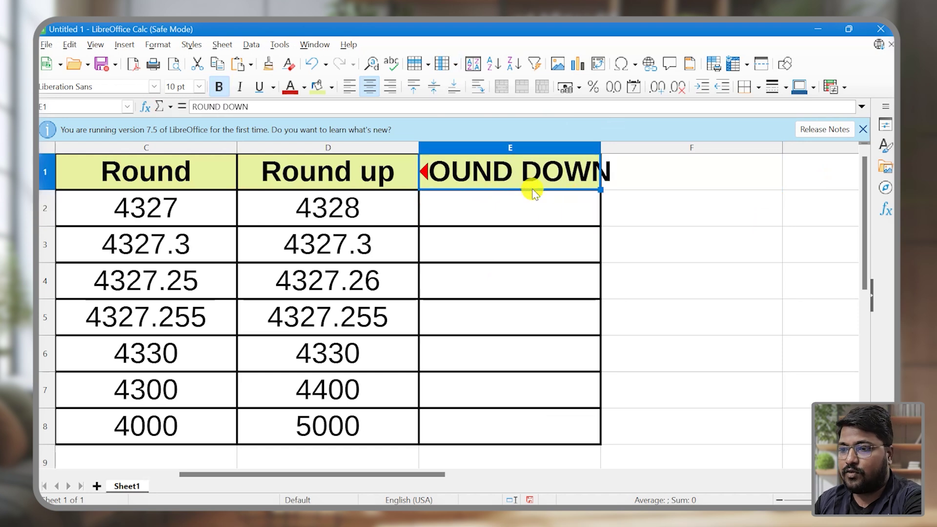
pyautogui.hotkey('shift', 'F3')
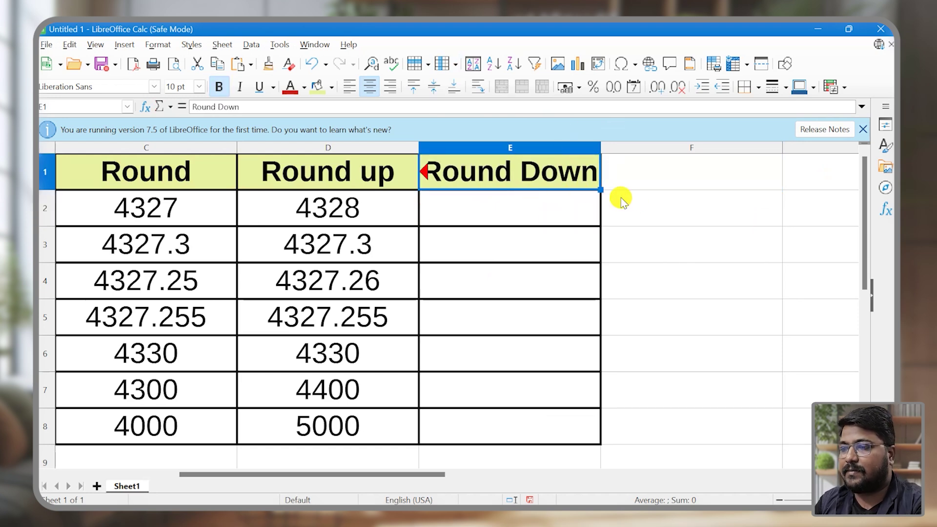
# Step: Enter the formula =ROUNDDOWN(A2,B2) in cell E2, referencing the Number and Count values of that row
pyautogui.click(597, 211)
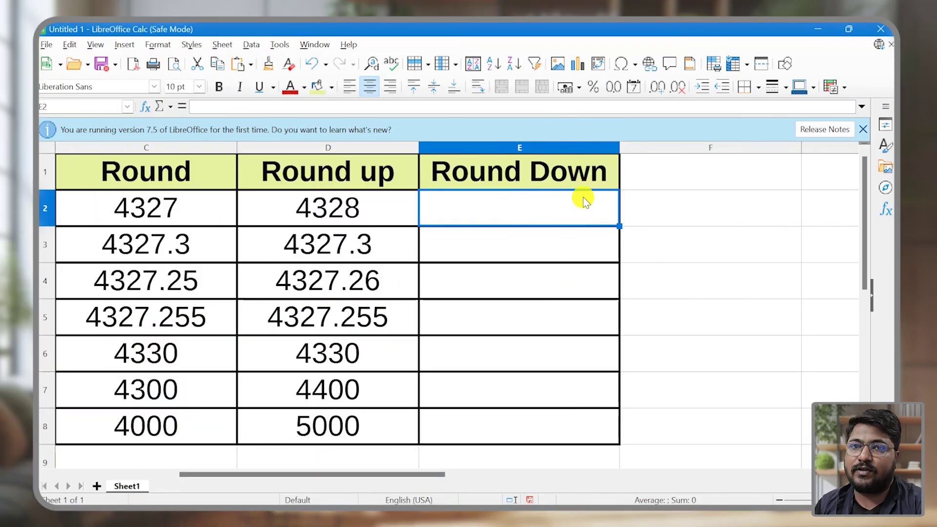
pyautogui.write('=r')
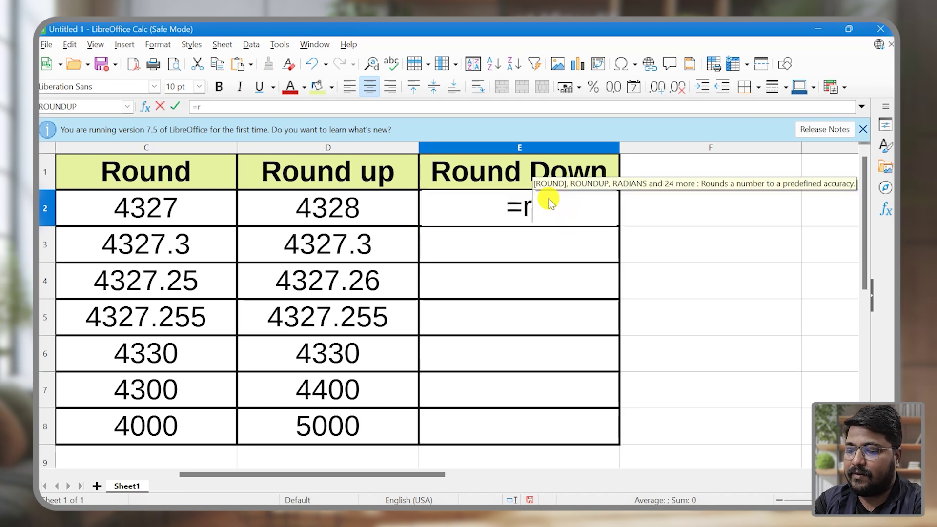
pyautogui.write('ounddow')
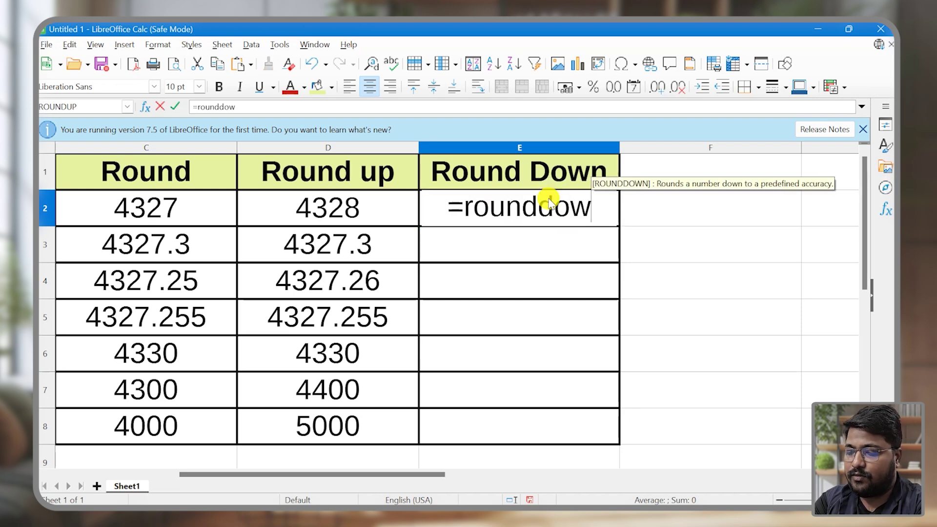
pyautogui.write('n(')
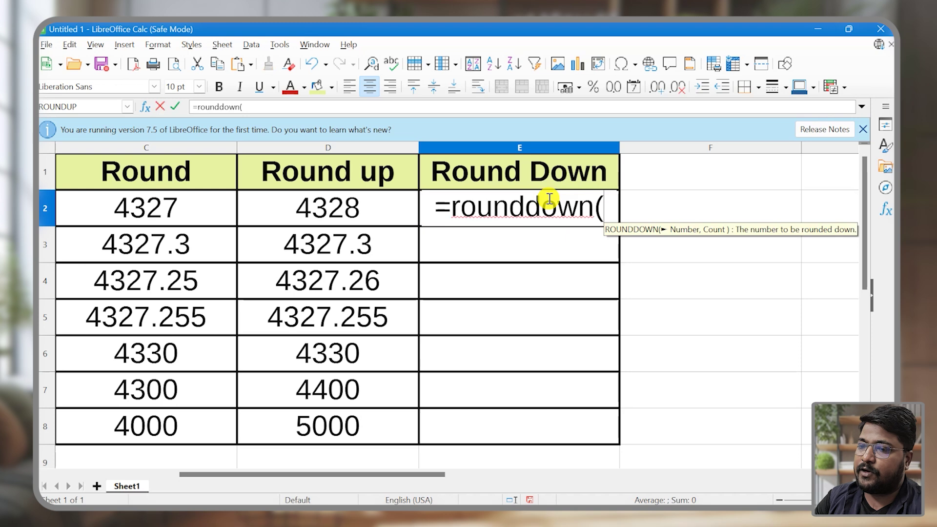
pyautogui.moveTo(420, 474); pyautogui.dragTo(287, 475)
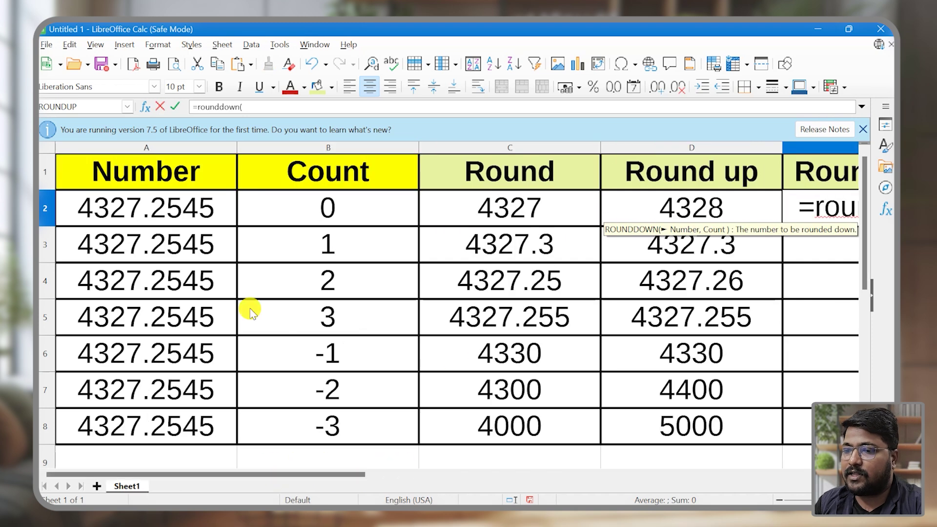
pyautogui.click(184, 207)
pyautogui.write(',')
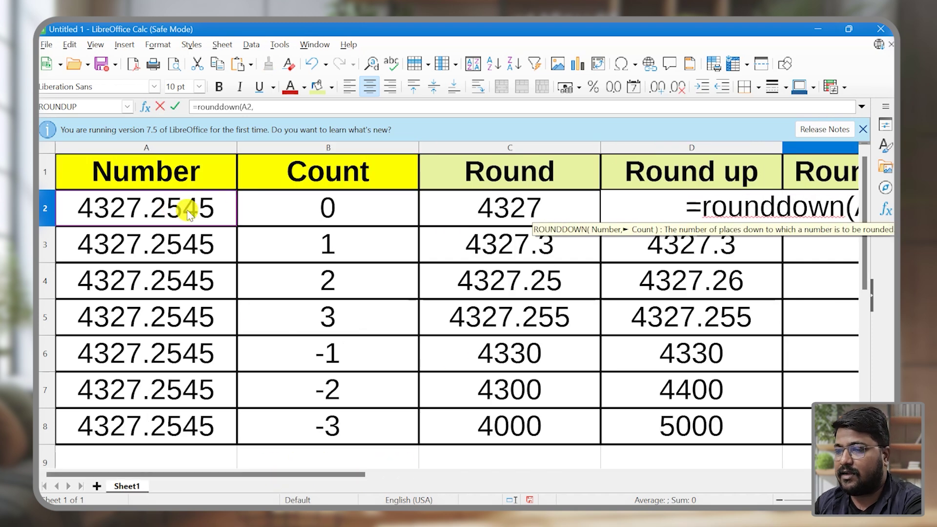
pyautogui.click(355, 212)
pyautogui.moveTo(363, 474); pyautogui.dragTo(497, 476)
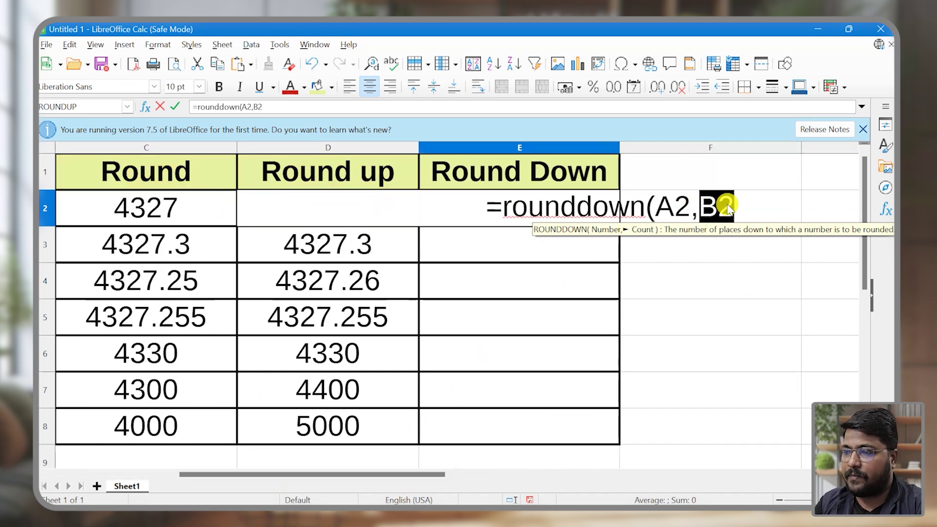
pyautogui.write(')')
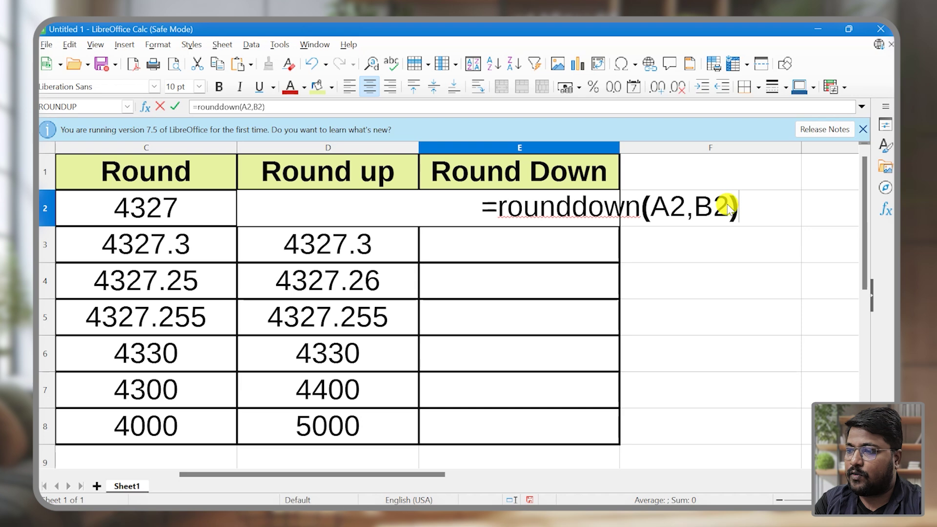
pyautogui.press('Return')
# Step: Fill the ROUNDDOWN formula from E2 down the Round Down column to E8
pyautogui.click(616, 223)
pyautogui.moveTo(619, 227); pyautogui.dragTo(599, 435)
pyautogui.click(642, 246)
# Step: Compare the Round Down results in E2:E8 with the Round and Round up columns for each count
pyautogui.click(536, 217)
pyautogui.moveTo(536, 218); pyautogui.dragTo(536, 427)
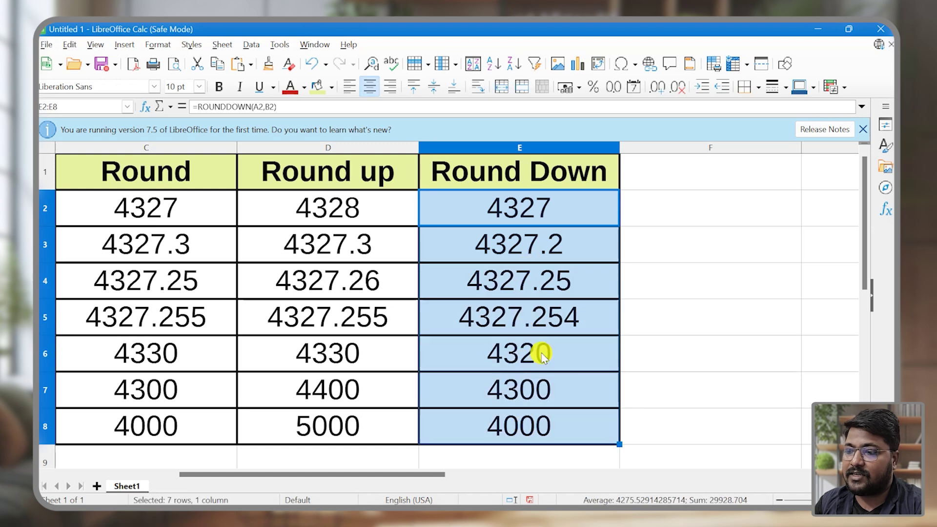
pyautogui.click(540, 355)
pyautogui.moveTo(529, 219); pyautogui.dragTo(464, 439)
pyautogui.moveTo(345, 473); pyautogui.dragTo(238, 485)
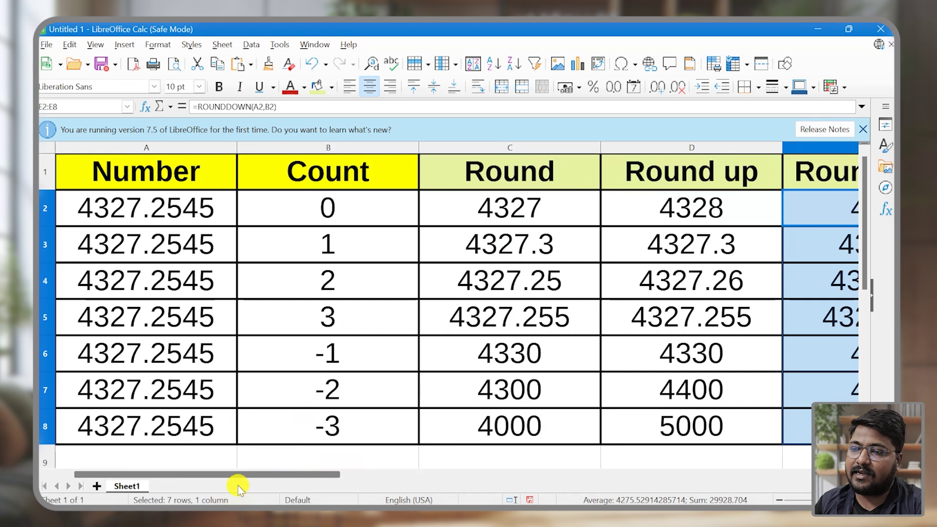
pyautogui.click(519, 233)
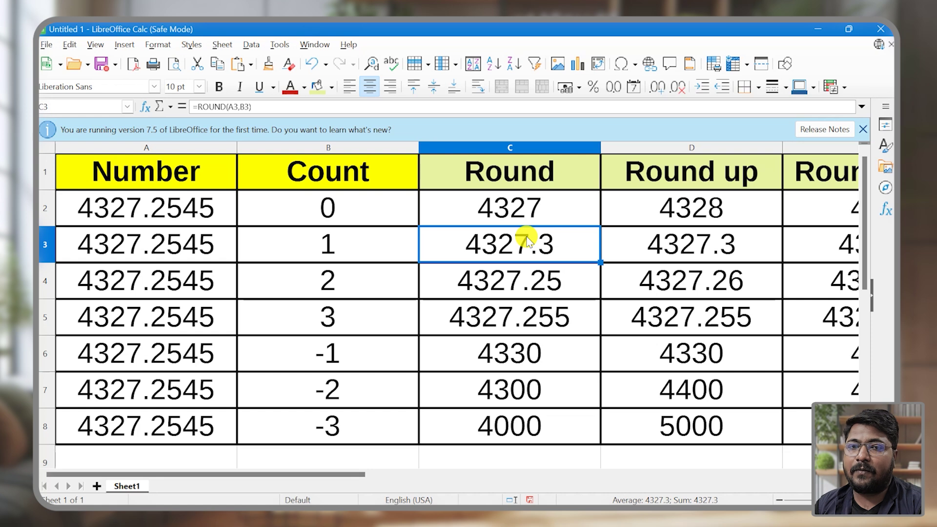
pyautogui.moveTo(723, 203); pyautogui.dragTo(677, 412)
pyautogui.moveTo(820, 215); pyautogui.dragTo(826, 234)
pyautogui.moveTo(644, 474); pyautogui.dragTo(122, 475)
pyautogui.click(507, 318)
pyautogui.click(806, 198)
pyautogui.moveTo(791, 205); pyautogui.dragTo(726, 420)
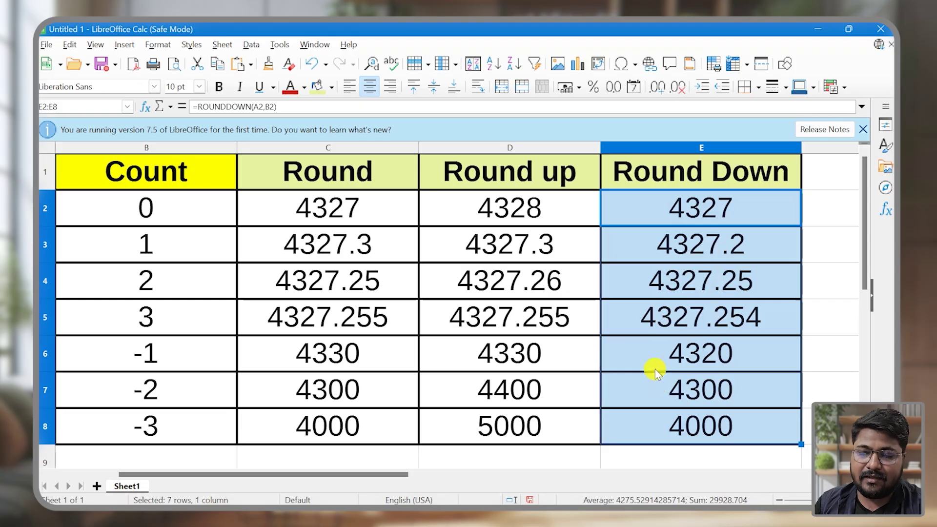